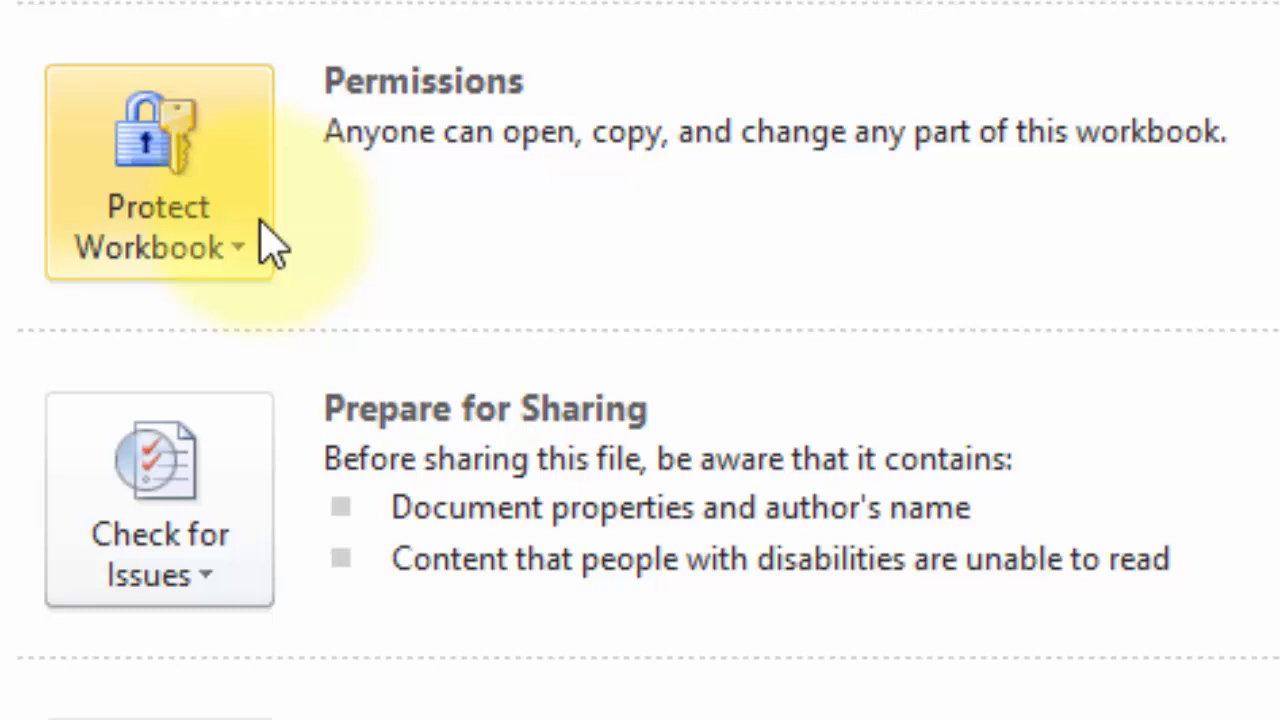
# Step: Mark CONTOH DOKUMEN1 as final, accepting the save and notice, then return to Sheet2
pyautogui.click(266, 240)
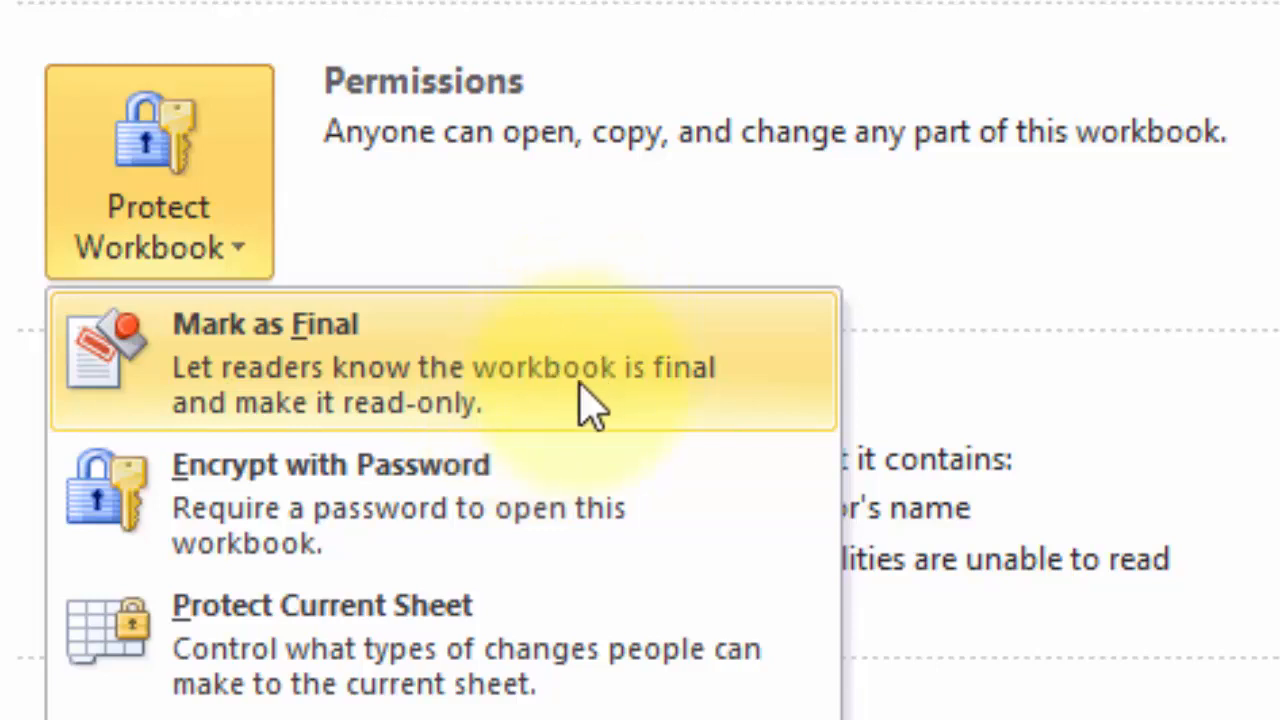
pyautogui.click(562, 418)
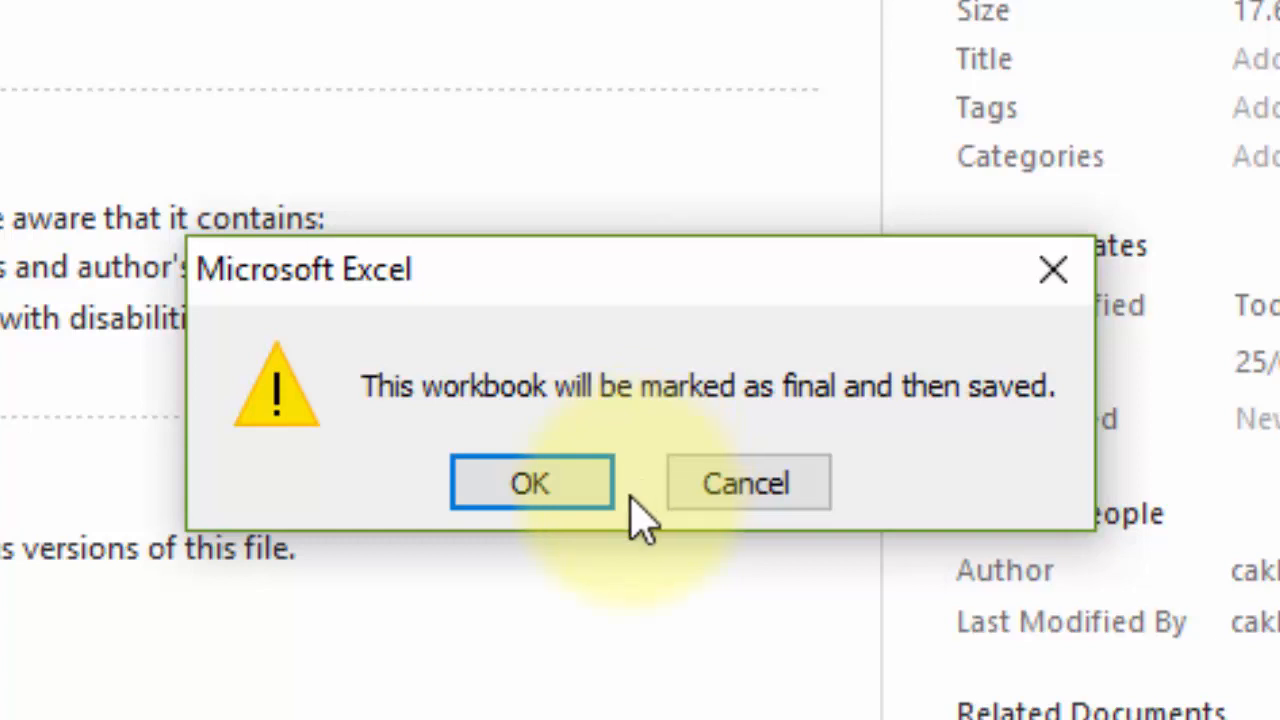
pyautogui.click(591, 500)
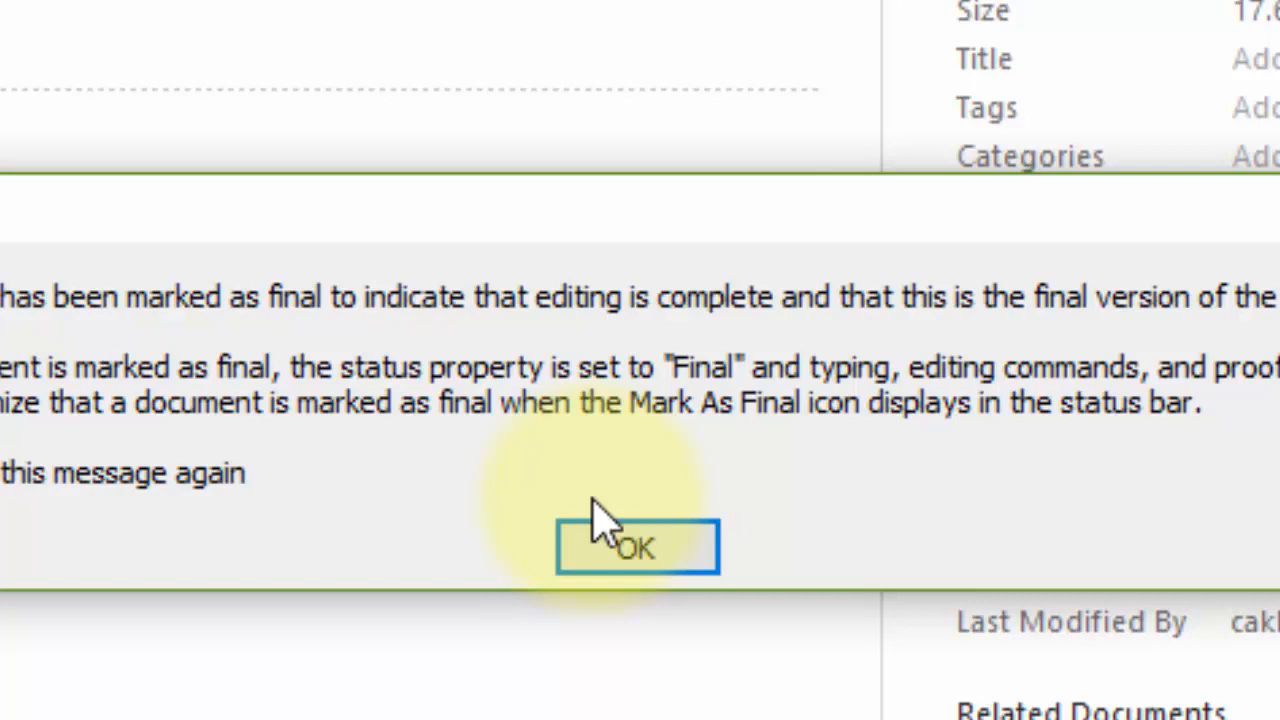
pyautogui.click(645, 558)
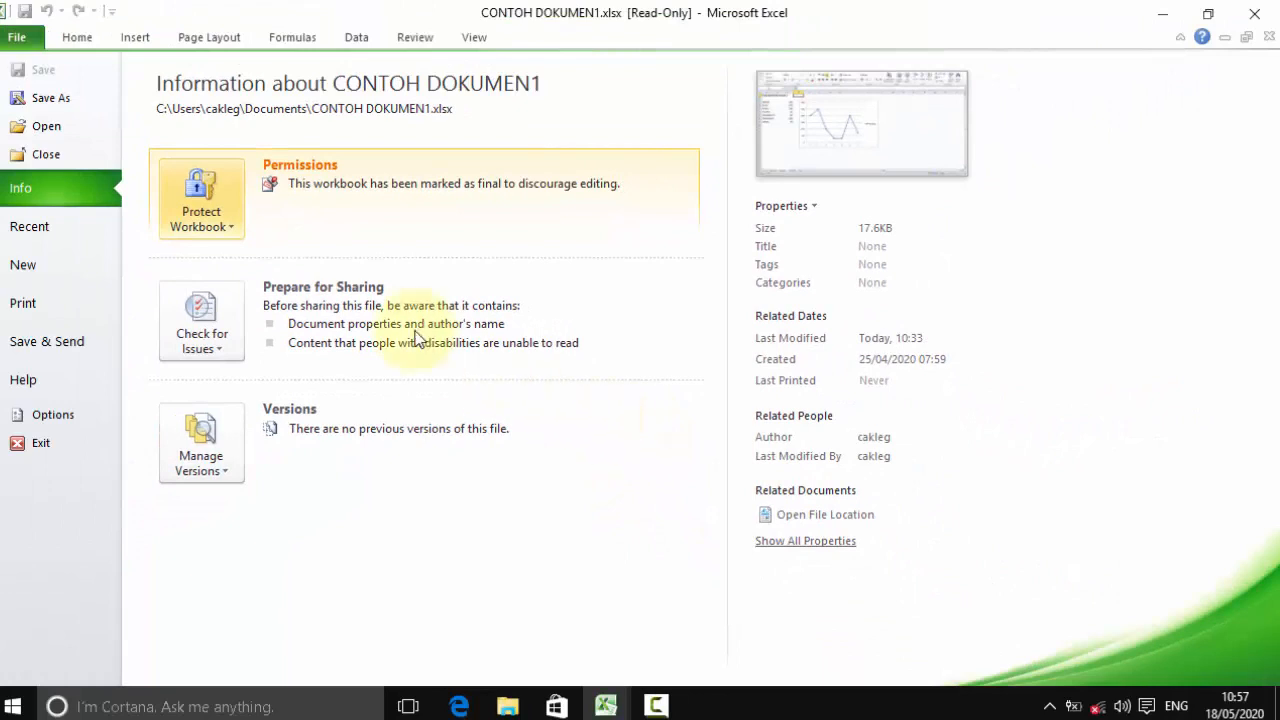
pyautogui.click(28, 40)
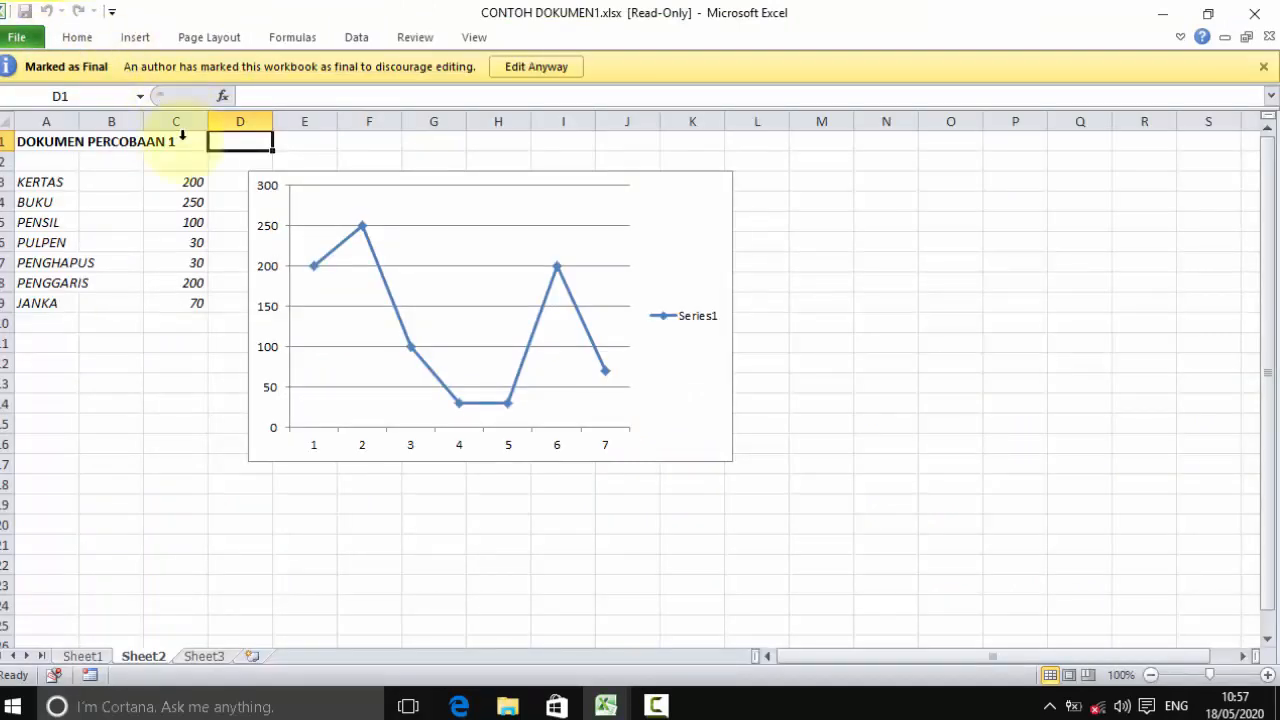
# Step: Try selecting cells B10 and F1 in the read-only sheet, then choose Edit Anyway
pyautogui.click(138, 329)
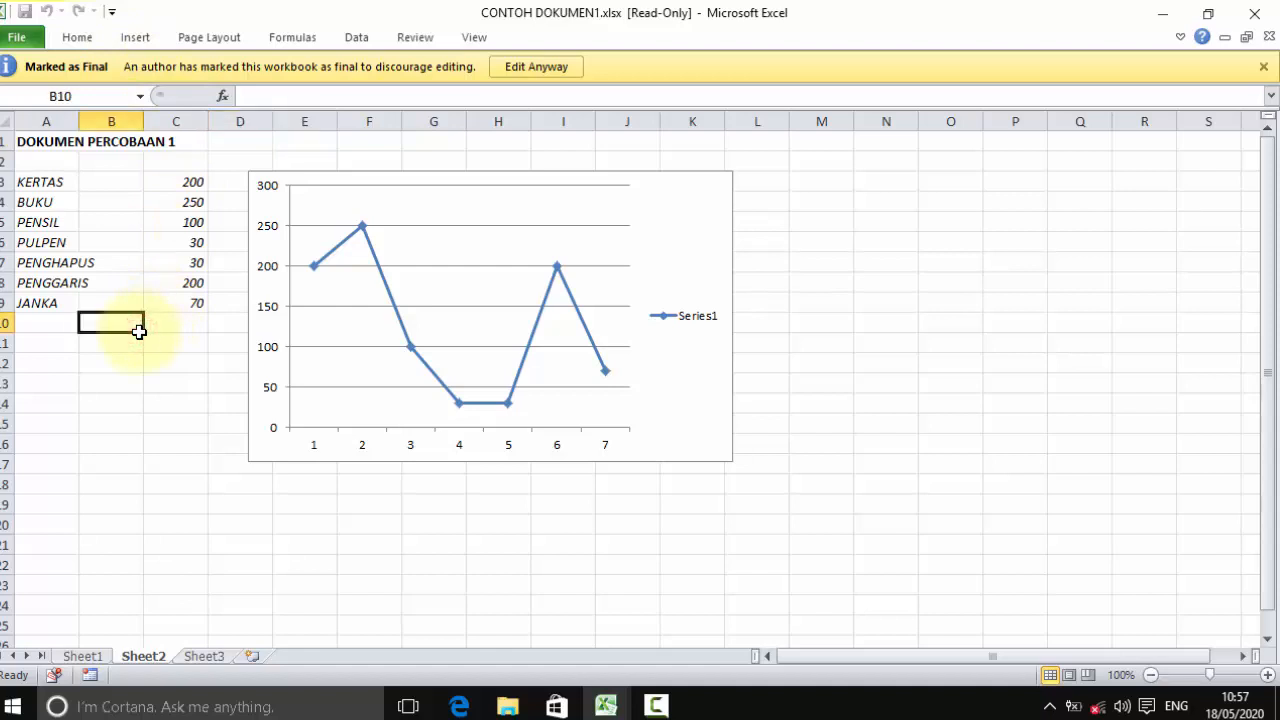
pyautogui.click(383, 155)
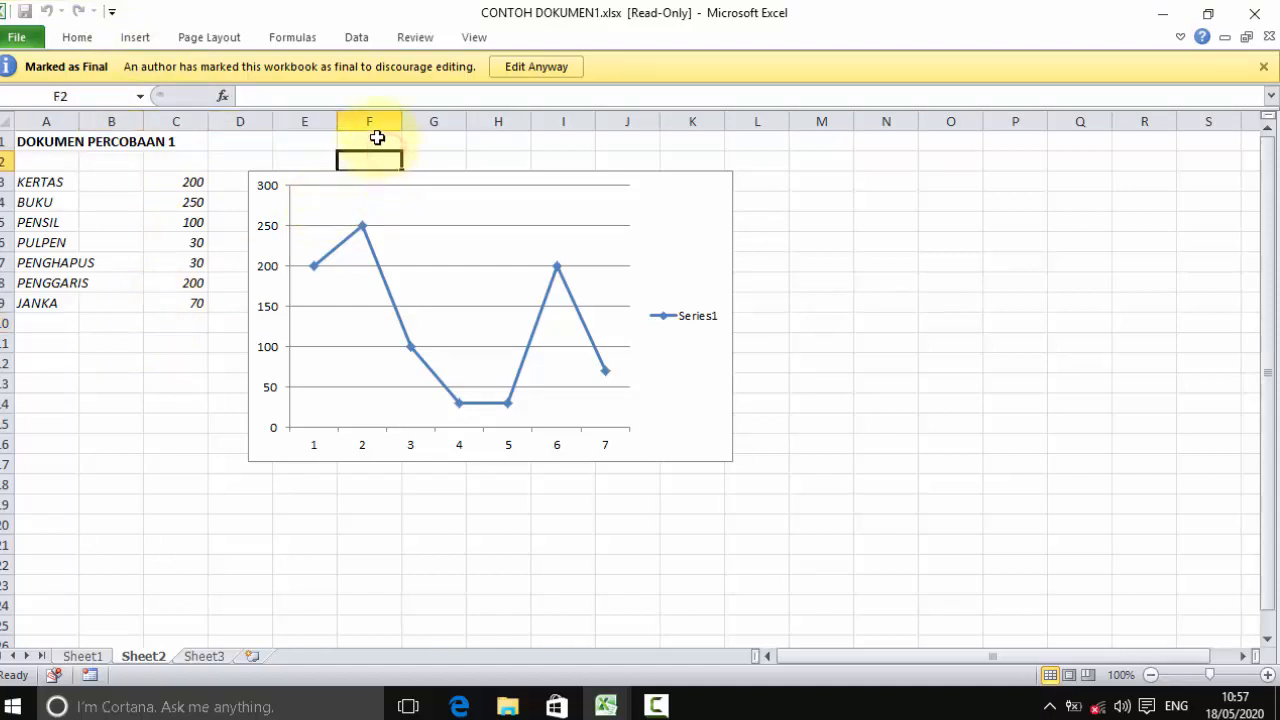
pyautogui.click(377, 137)
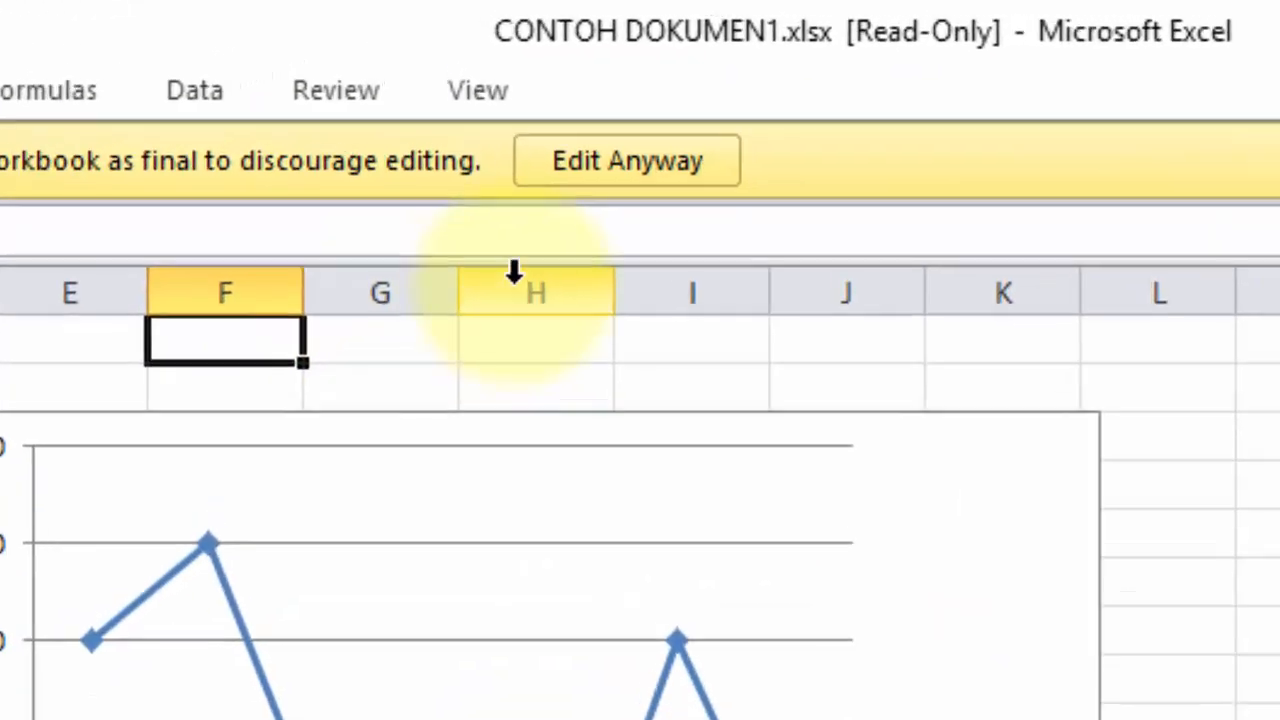
pyautogui.click(643, 180)
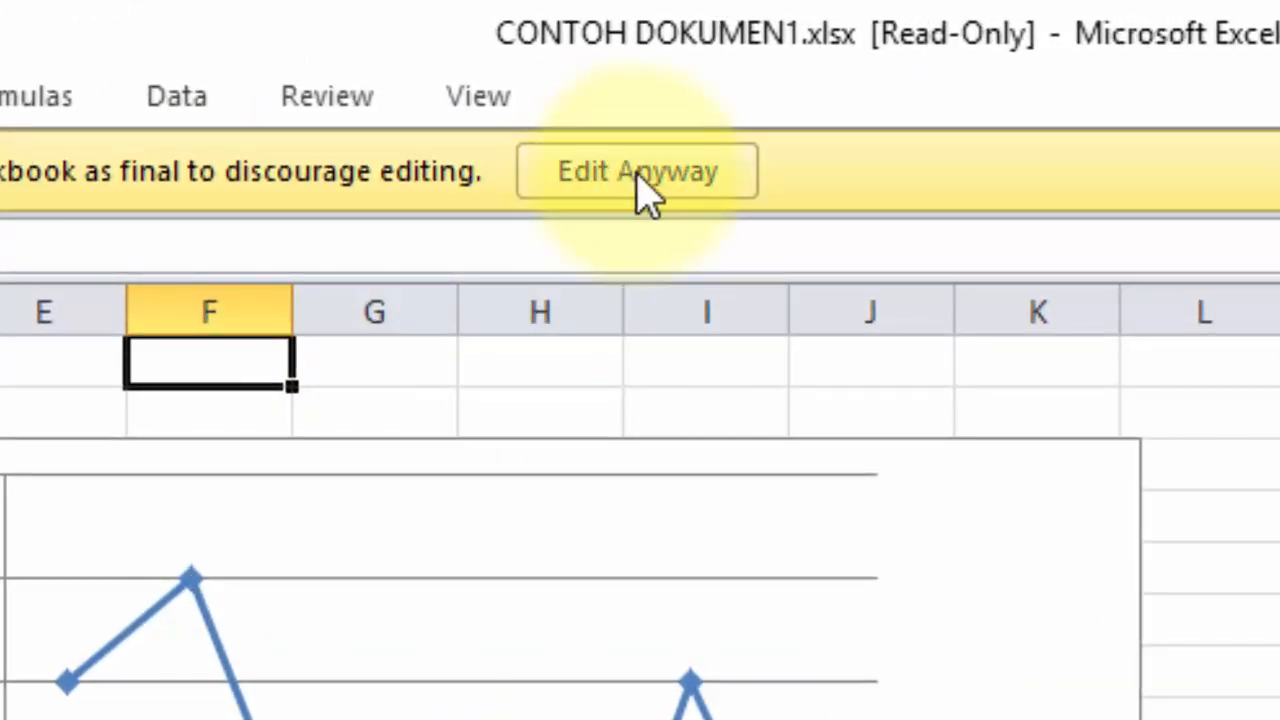
pyautogui.click(738, 172)
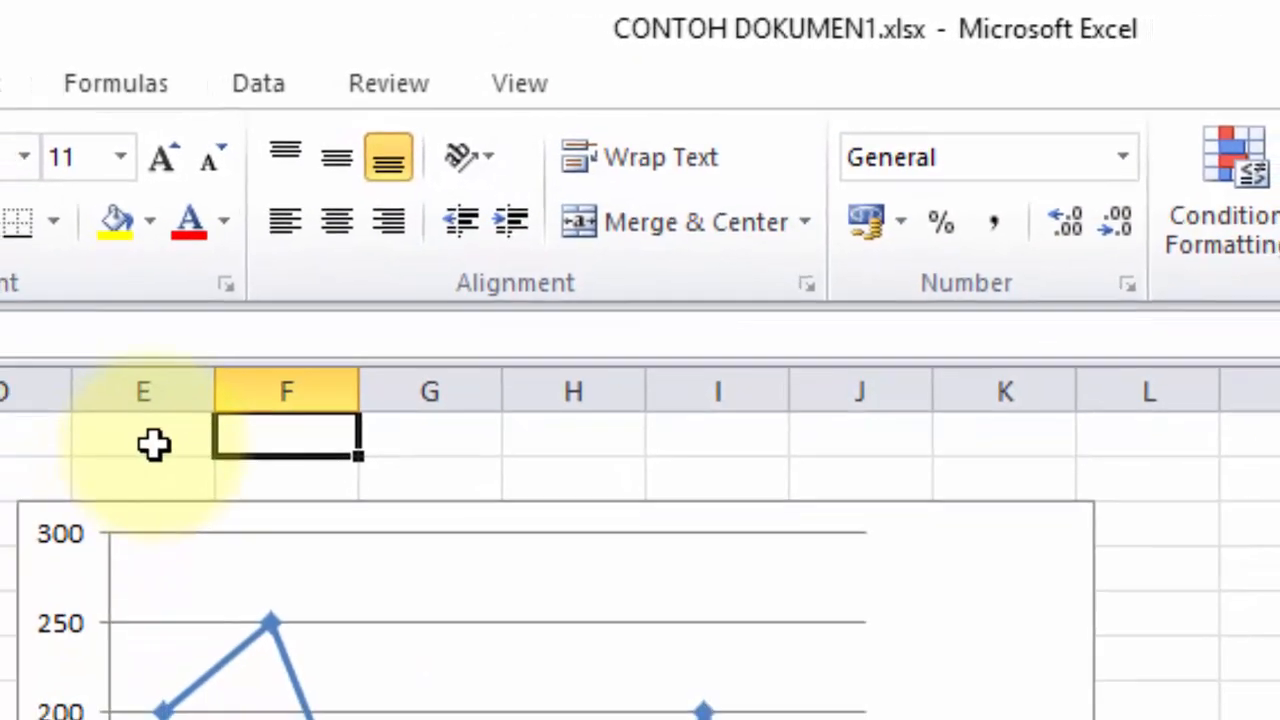
# Step: Type the test entry 'fxzfxfx' in E1, erase it, and select F1
pyautogui.click(118, 465)
pyautogui.write('fxzfxfx')
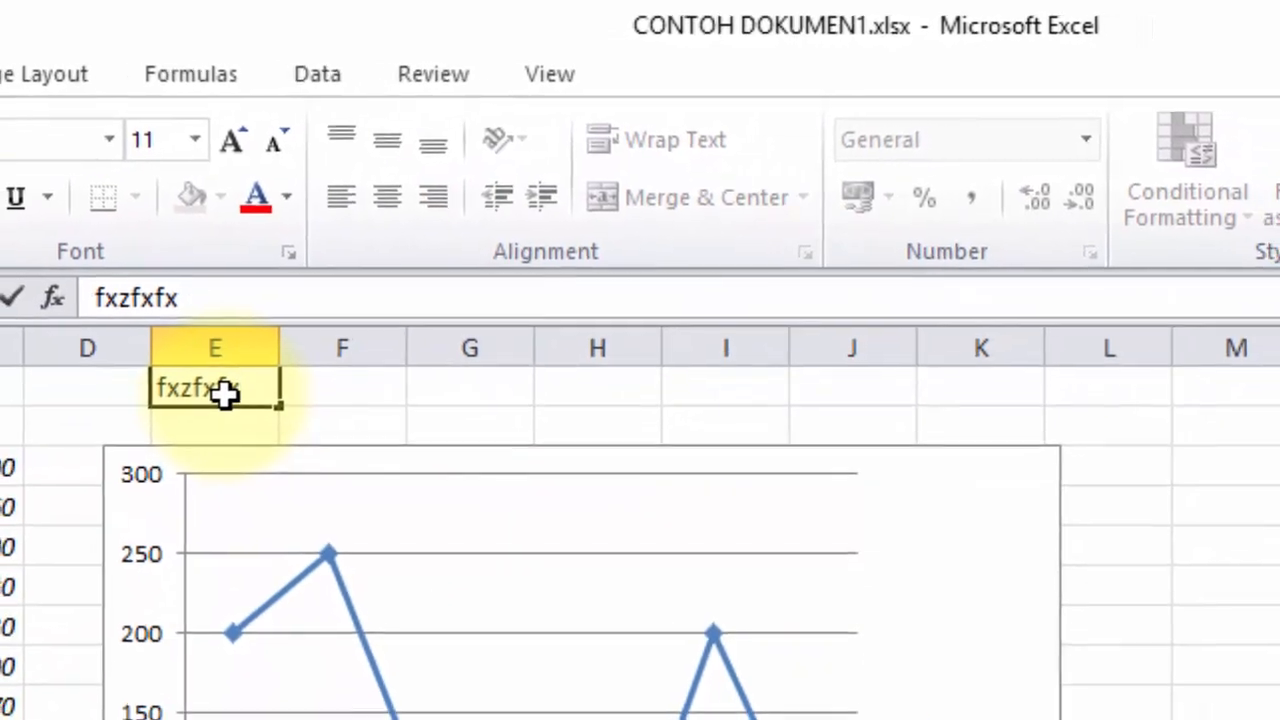
pyautogui.press('BackSpace')
pyautogui.press('BackSpace')
pyautogui.press('BackSpace')
pyautogui.press('BackSpace')
pyautogui.press('BackSpace')
pyautogui.press('BackSpace')
pyautogui.press('BackSpace')
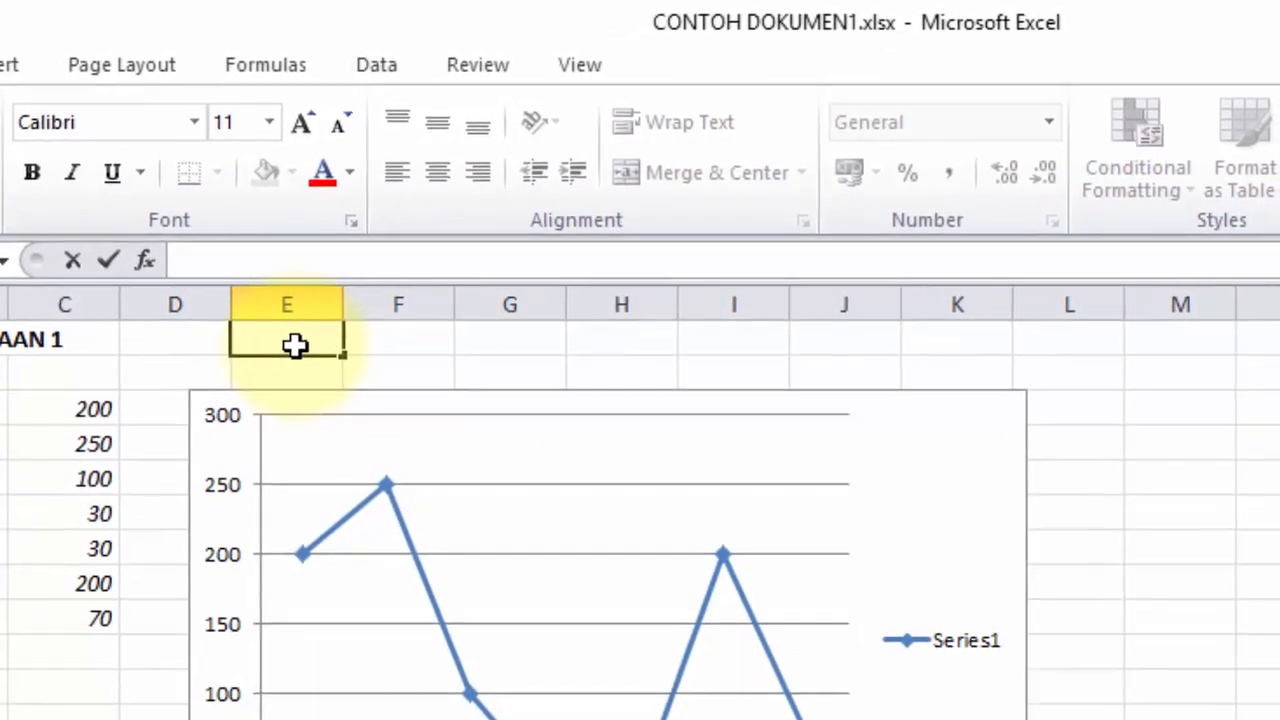
pyautogui.click(395, 316)
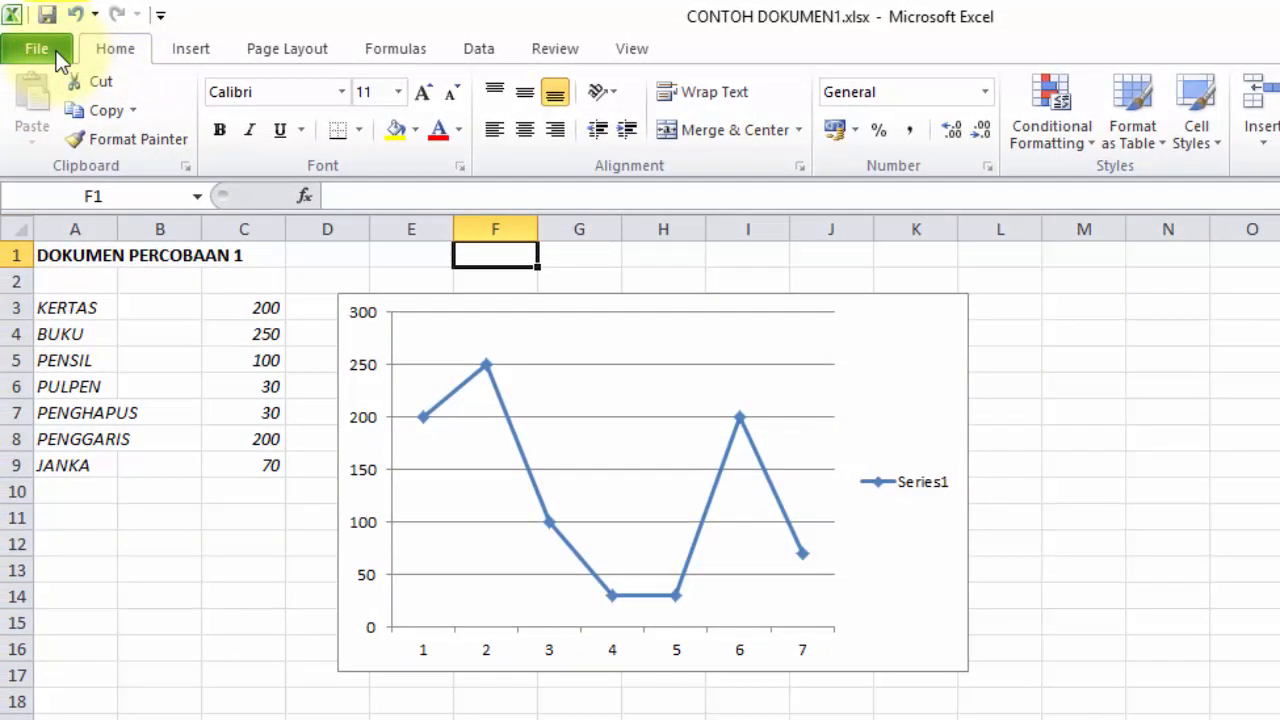
# Step: Expand the Protect Workbook options on the workbook's Info page
pyautogui.click(58, 55)
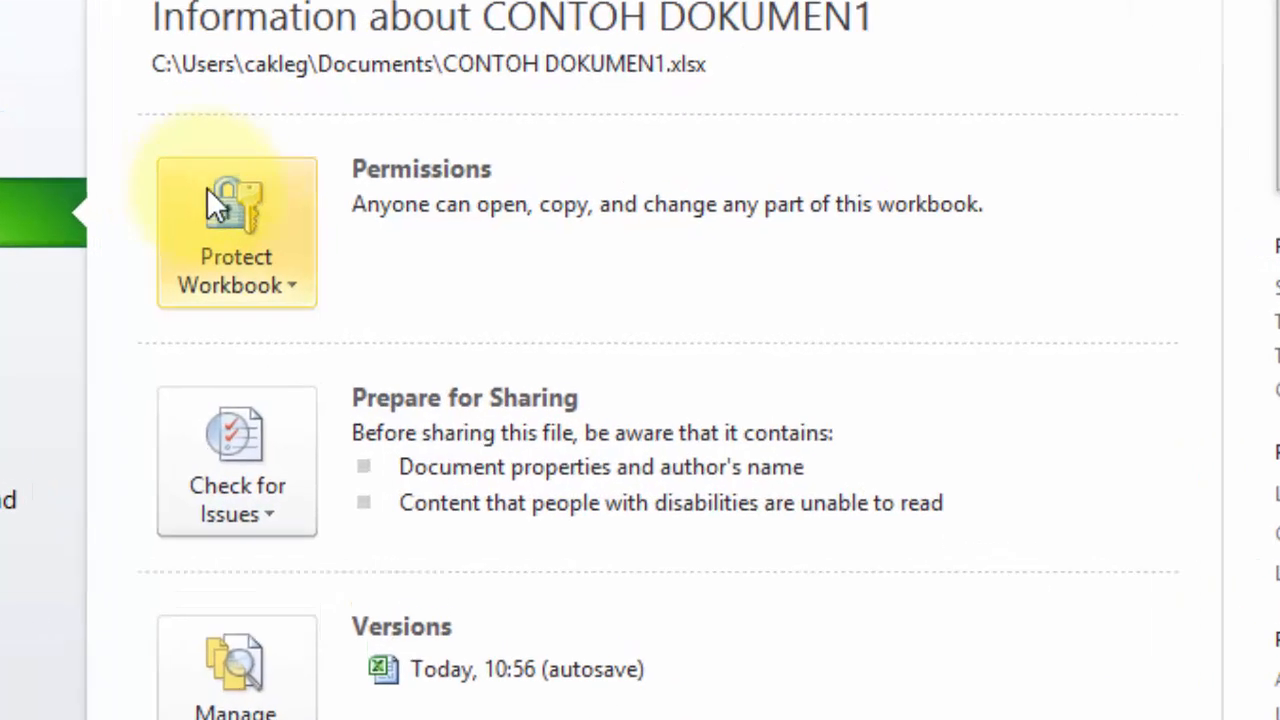
pyautogui.click(310, 233)
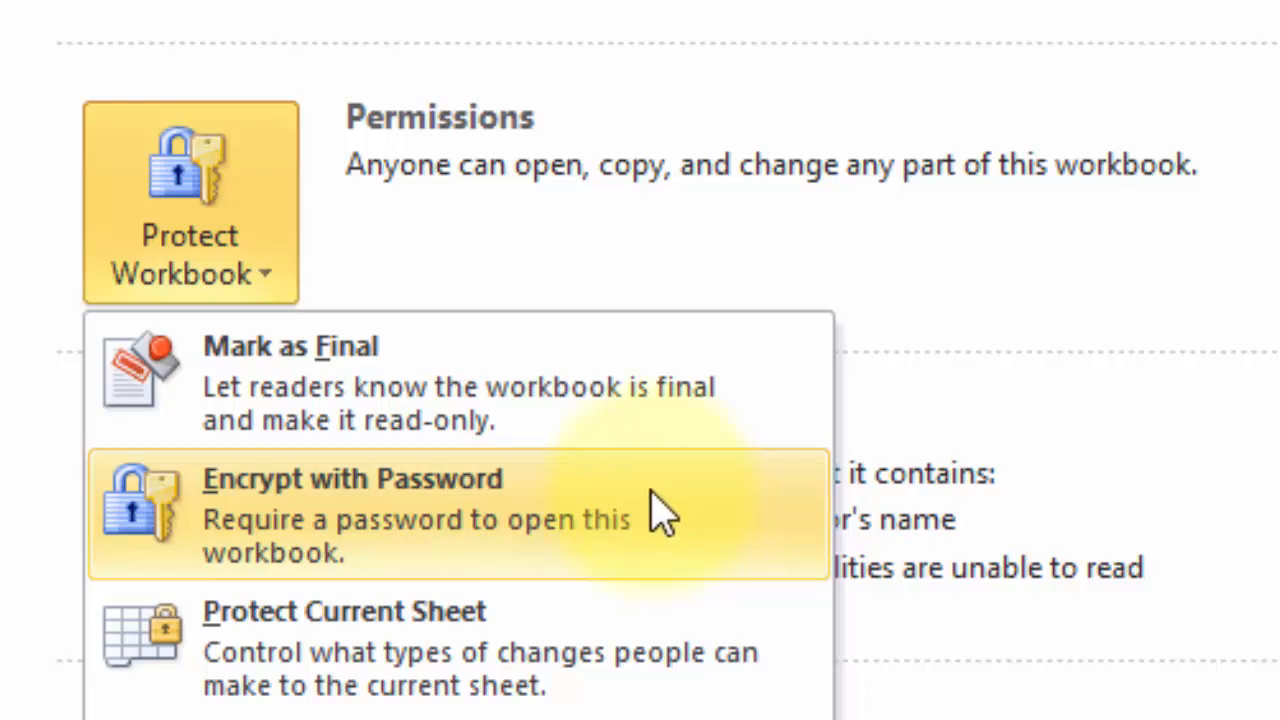
# Step: Encrypt the workbook with an opening password, entering it and then re-entering it to confirm
pyautogui.click(659, 512)
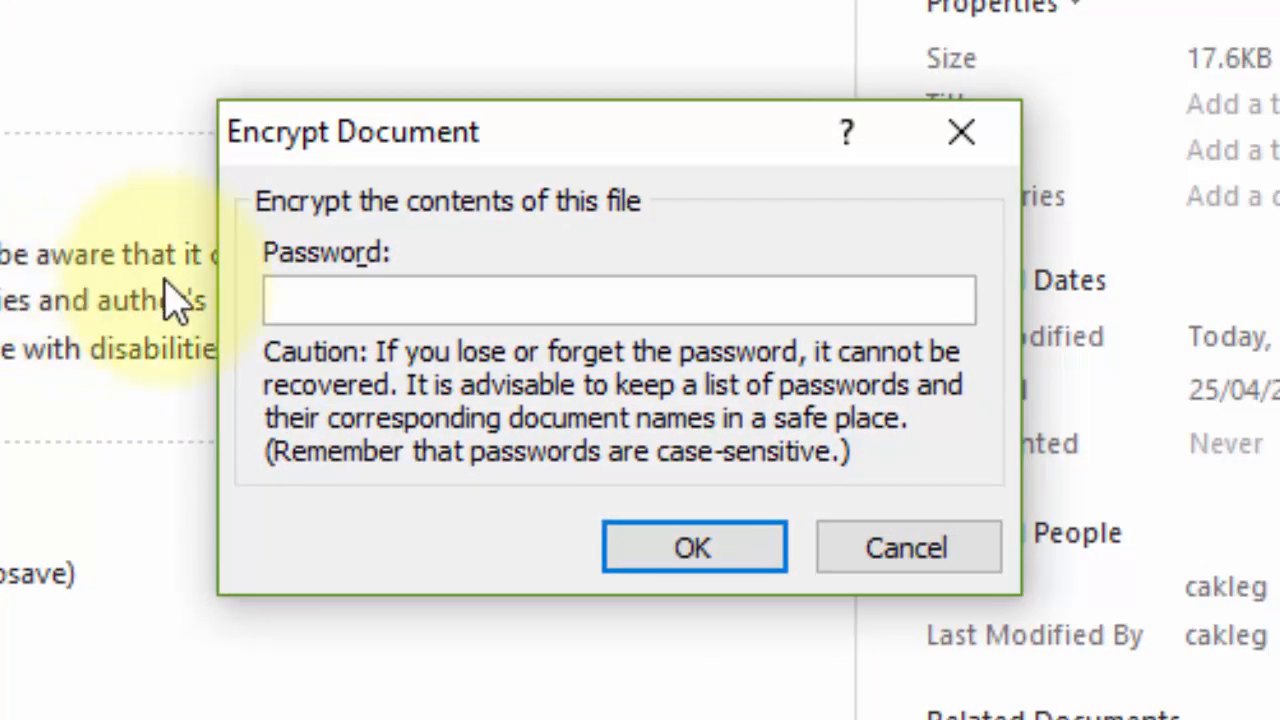
pyautogui.click(342, 297)
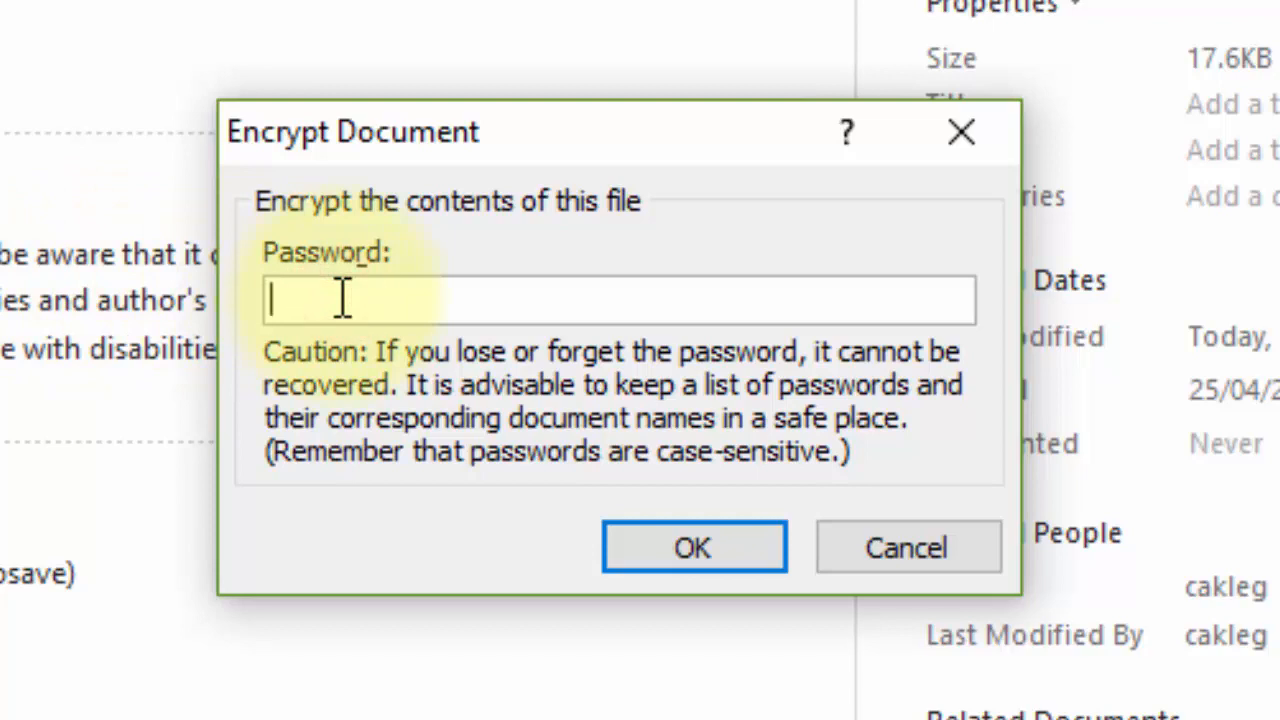
pyautogui.write('123456789')
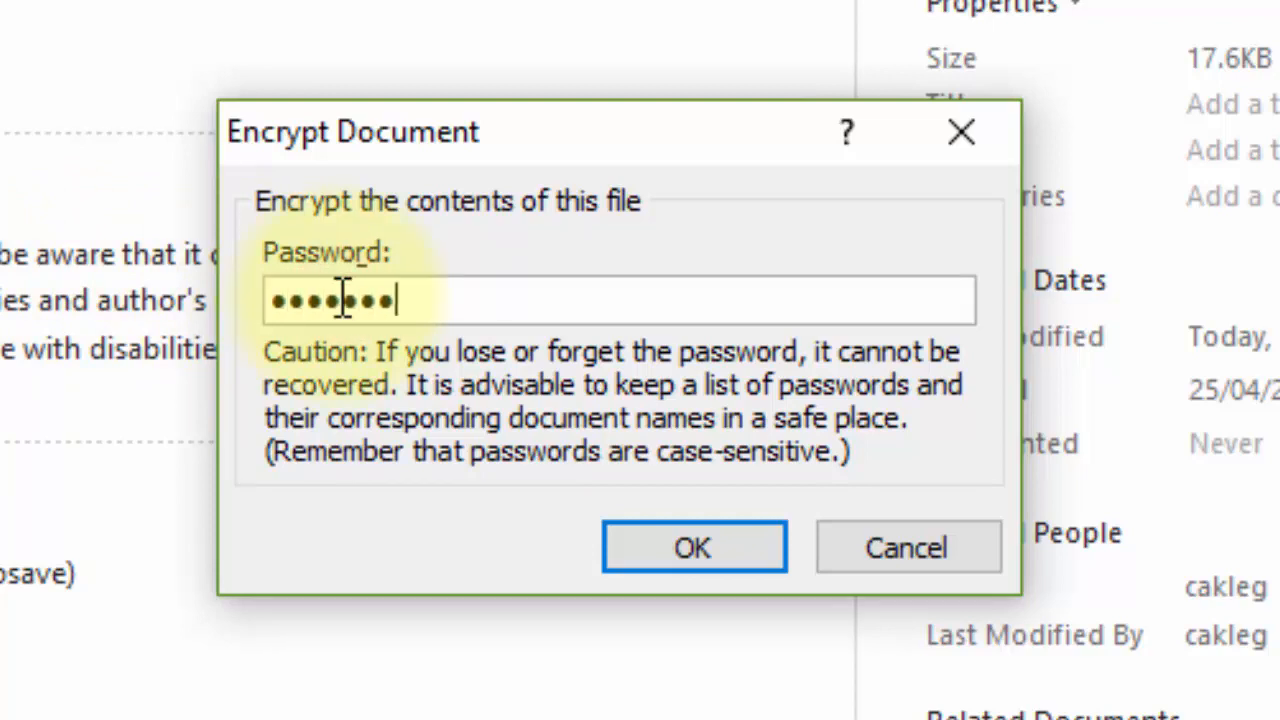
pyautogui.press('BackSpace')
pyautogui.press('BackSpace')
pyautogui.press('BackSpace')
pyautogui.press('BackSpace')
pyautogui.press('BackSpace')
pyautogui.press('BackSpace')
pyautogui.press('BackSpace')
pyautogui.press('BackSpace')
pyautogui.press('BackSpace')
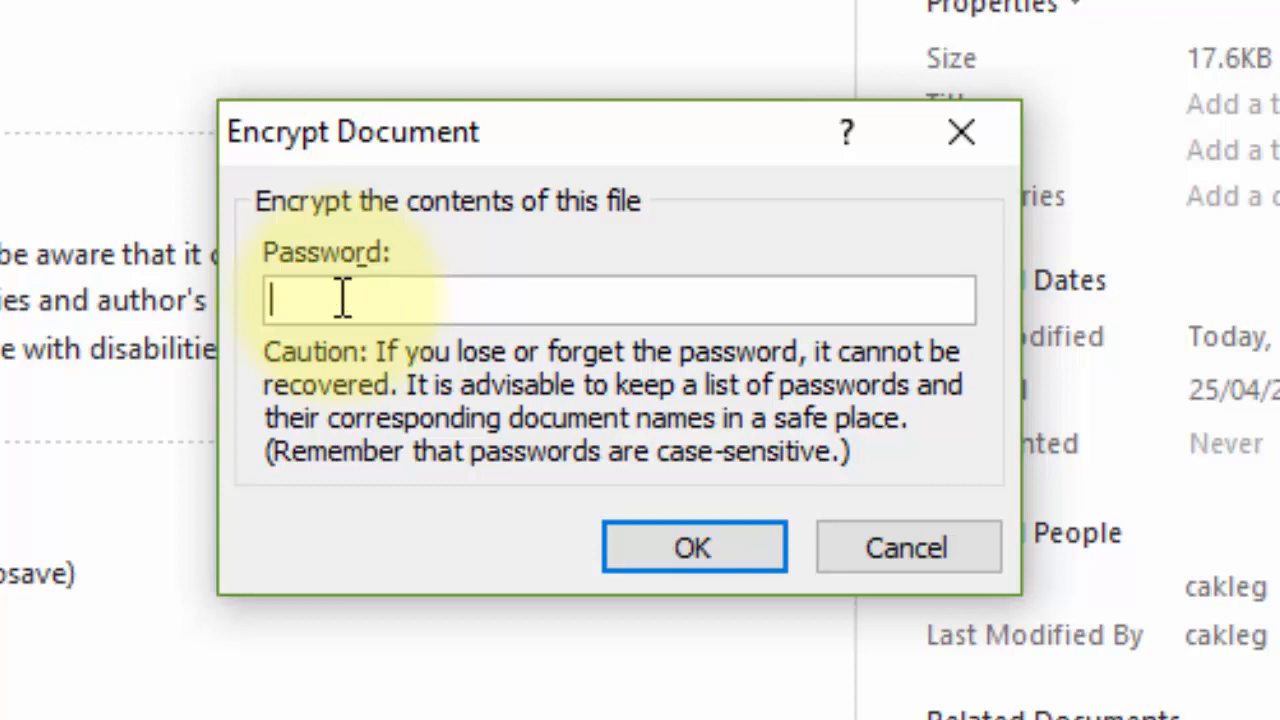
pyautogui.write('1234567890')
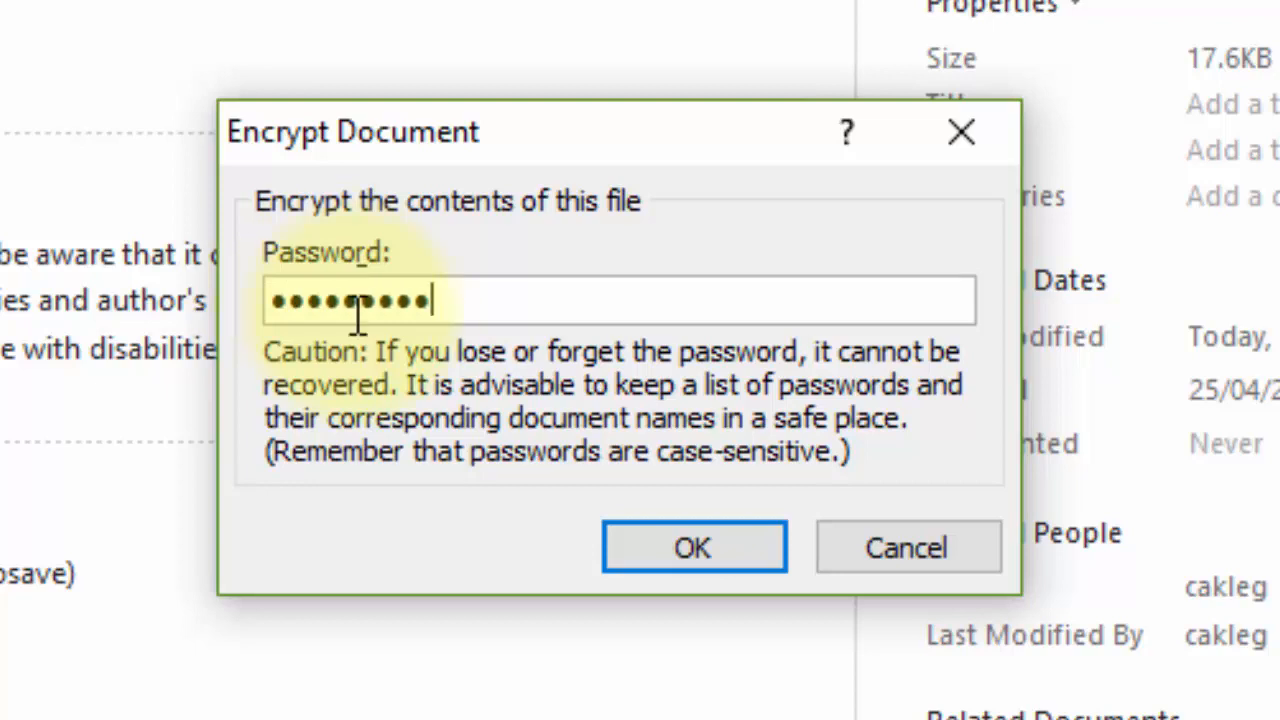
pyautogui.click(683, 553)
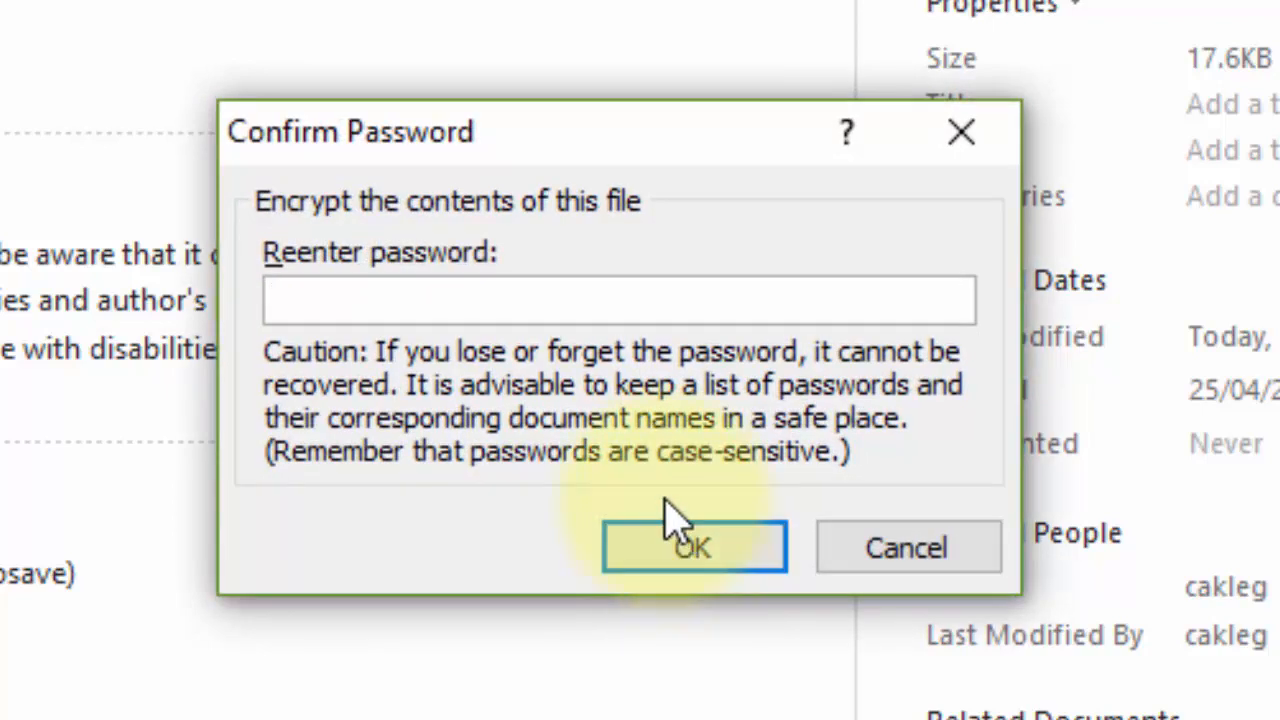
pyautogui.click(572, 294)
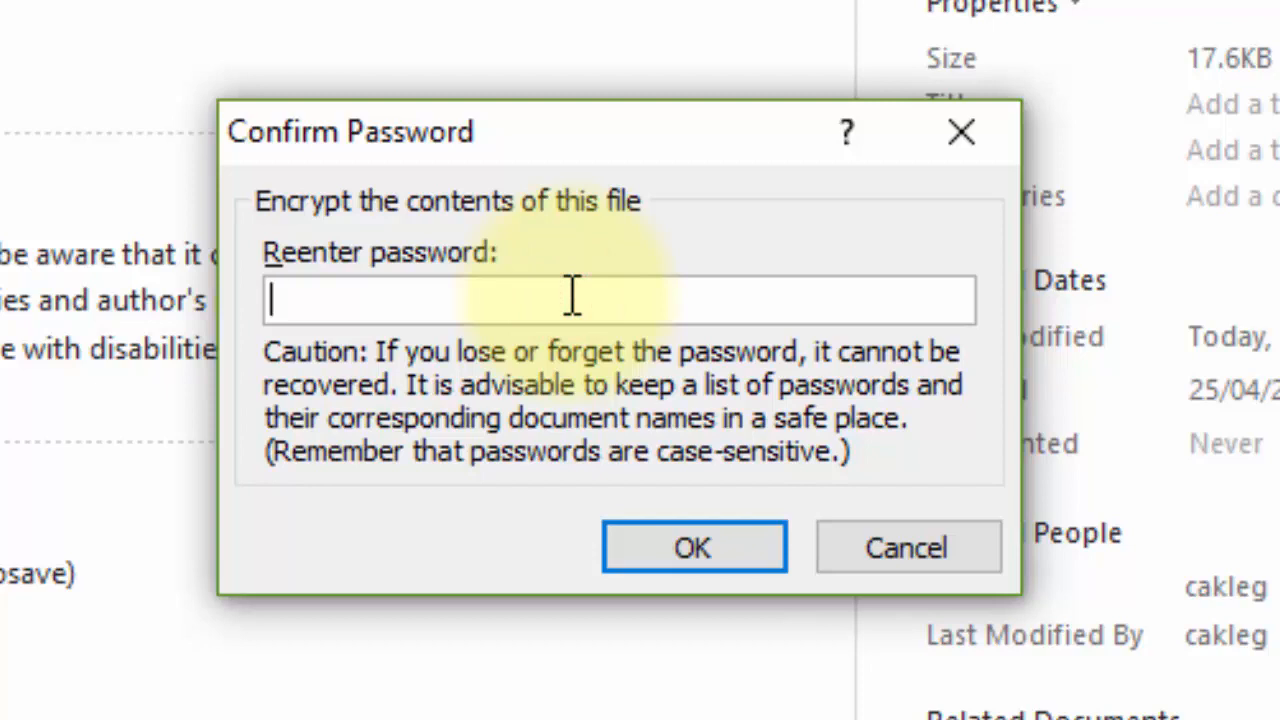
pyautogui.write('•••')
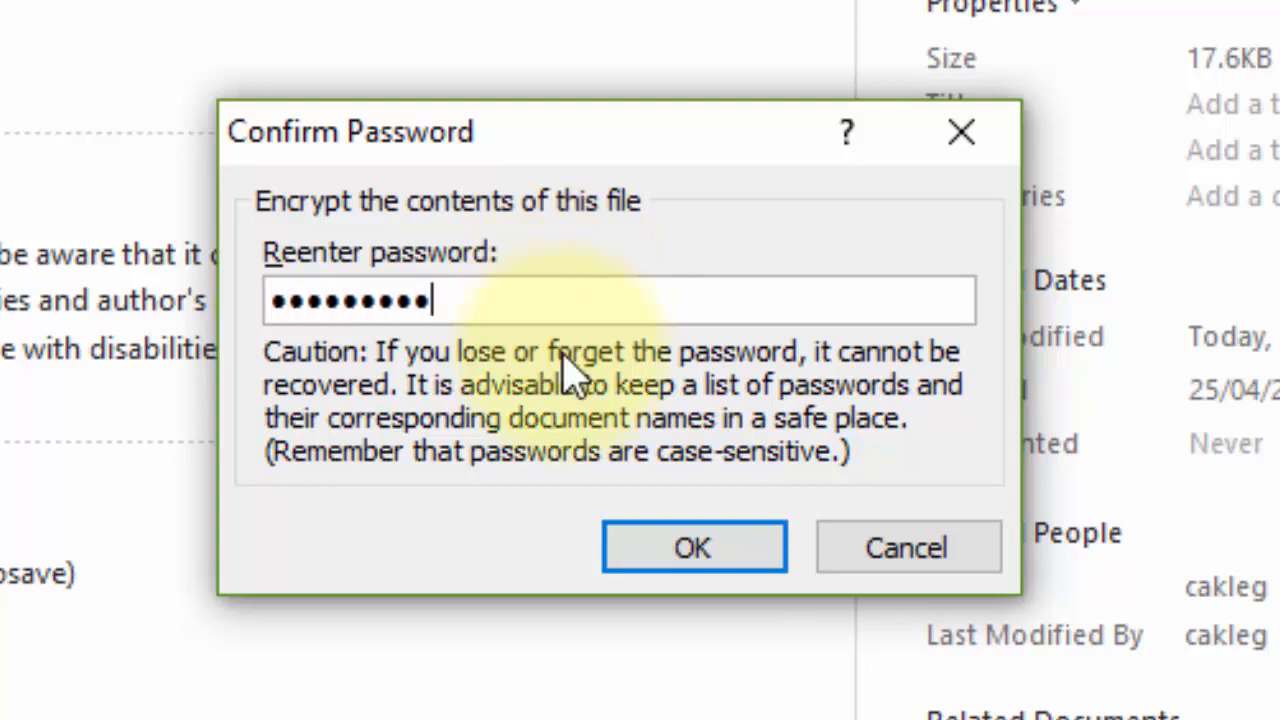
pyautogui.click(672, 546)
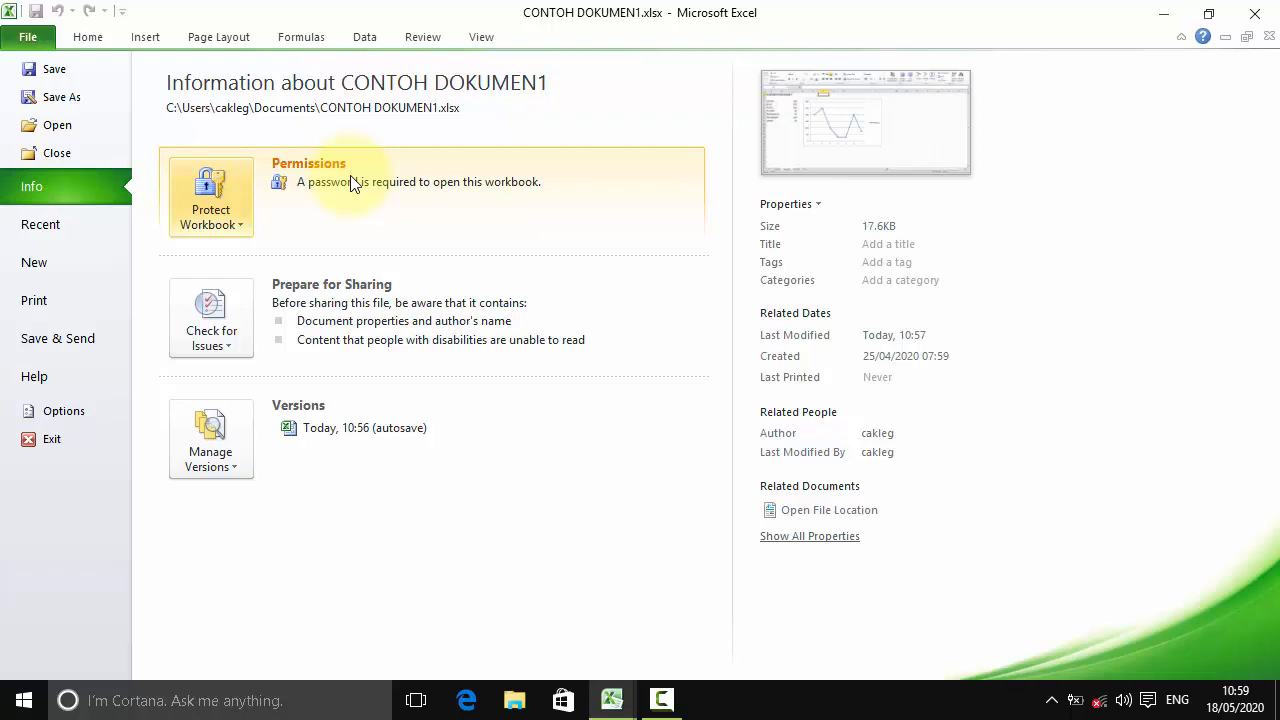
# Step: Close the CONTOH DOKUMEN1 workbook, saving its changes
pyautogui.click(39, 38)
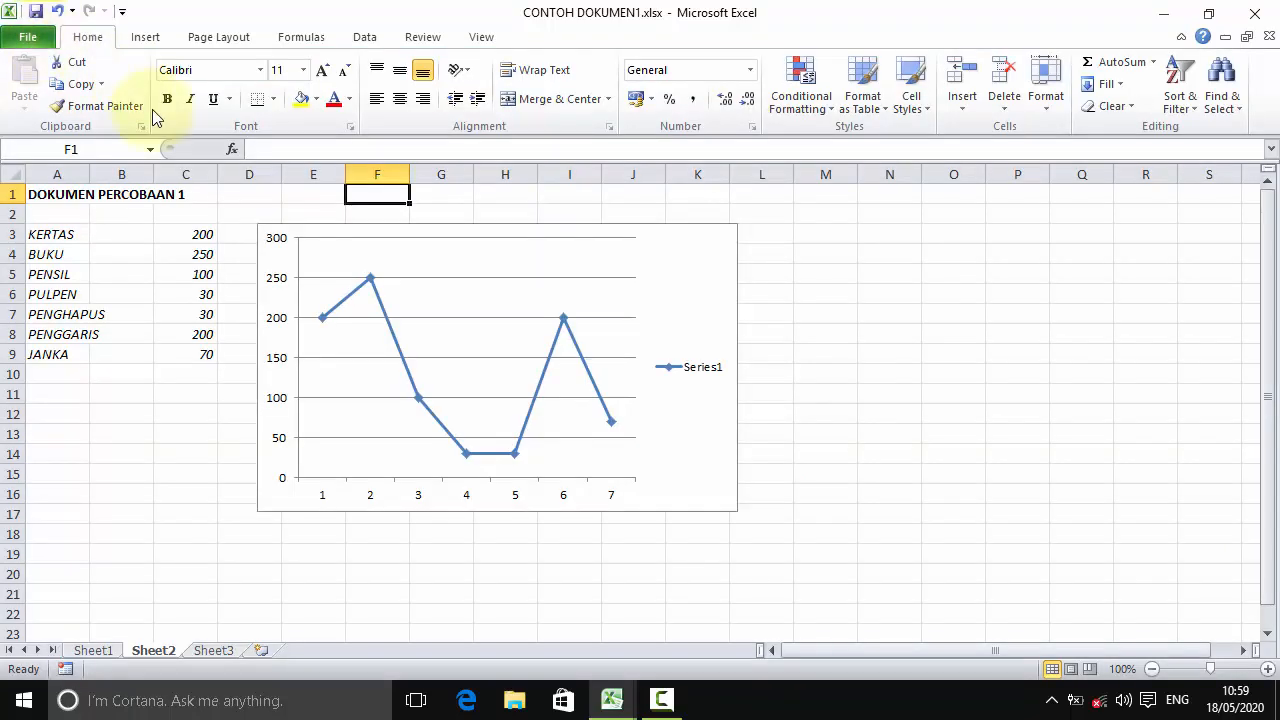
pyautogui.click(1255, 16)
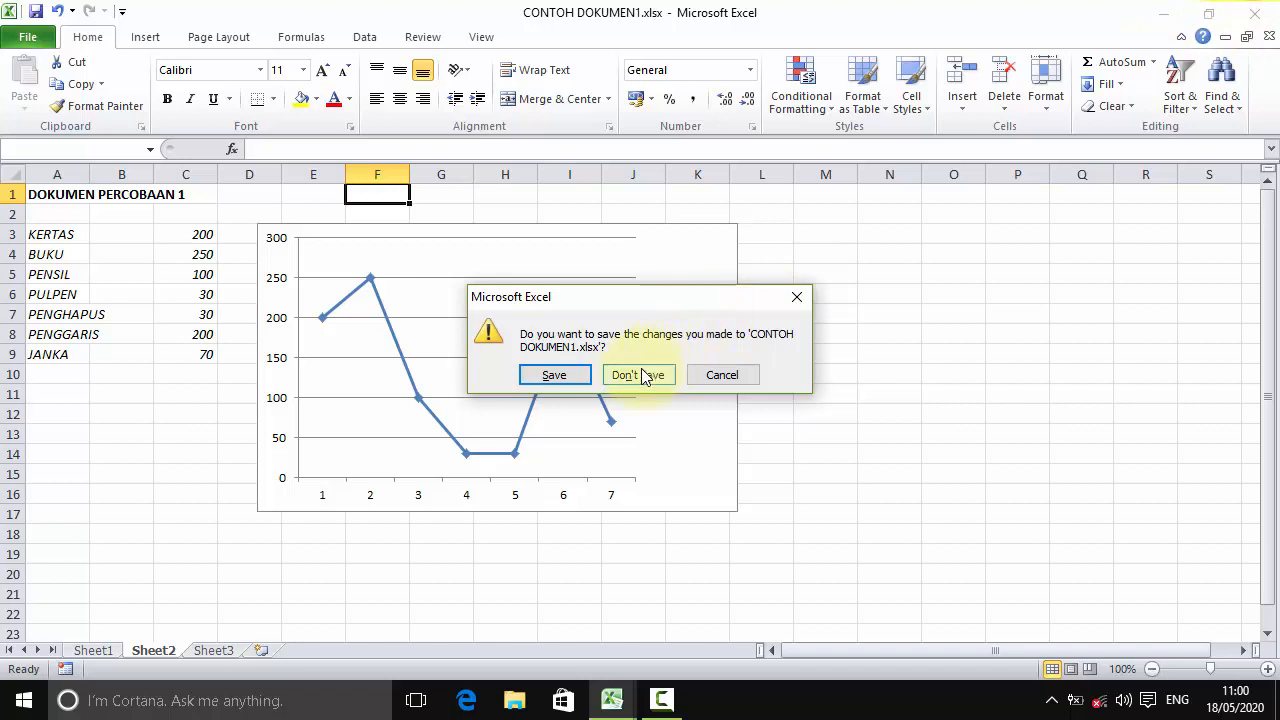
pyautogui.click(560, 376)
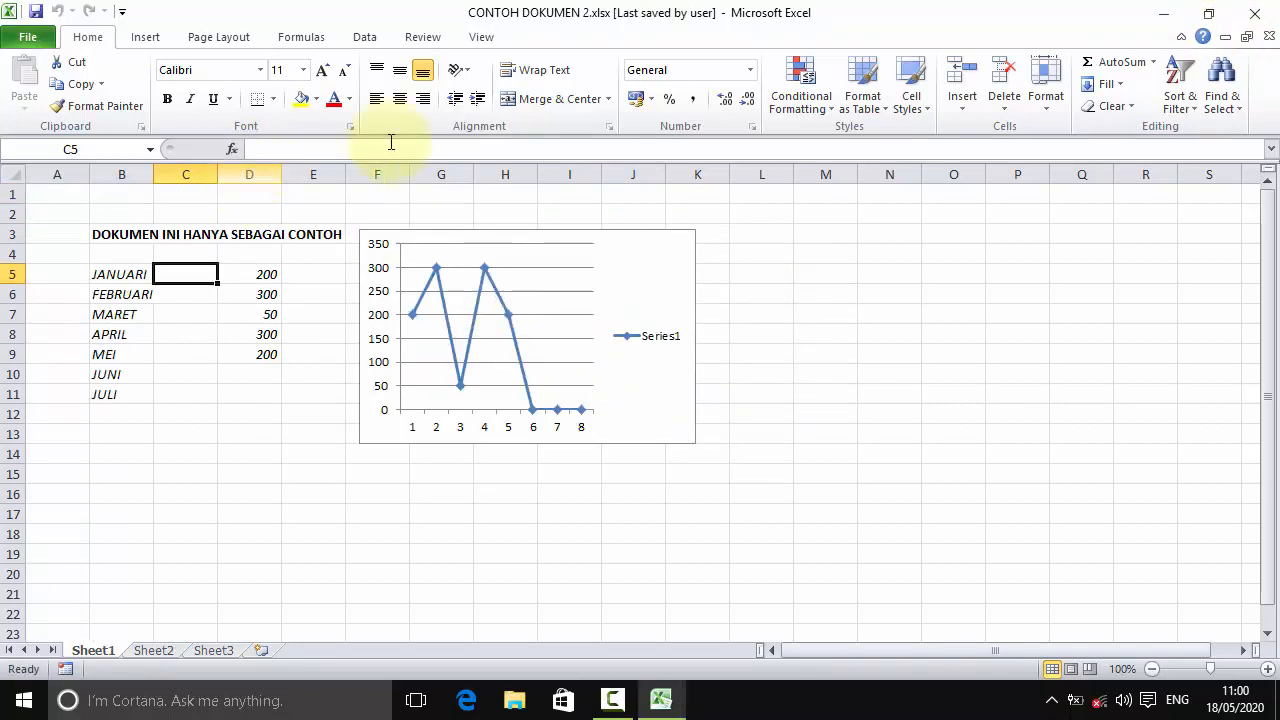
# Step: Reopen CONTOH DOKUMEN1.xlsx from Recent with its password and check cells B3 and C4
pyautogui.click(28, 37)
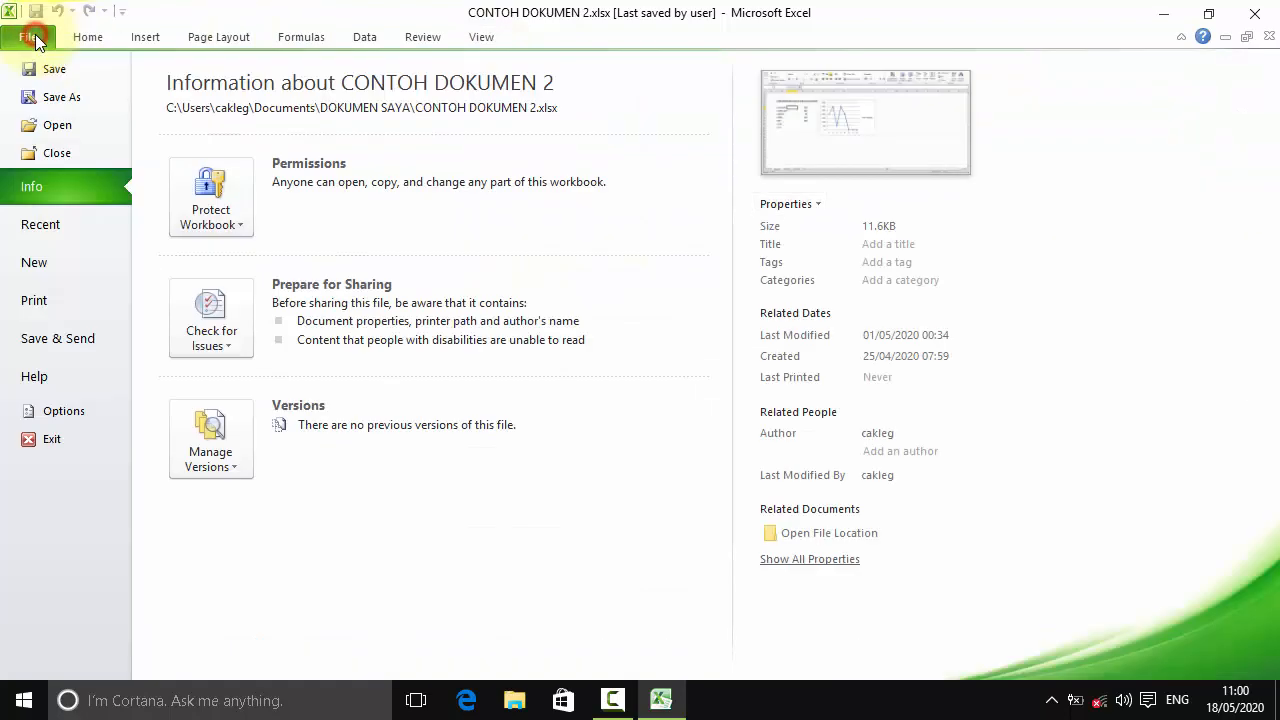
pyautogui.click(82, 224)
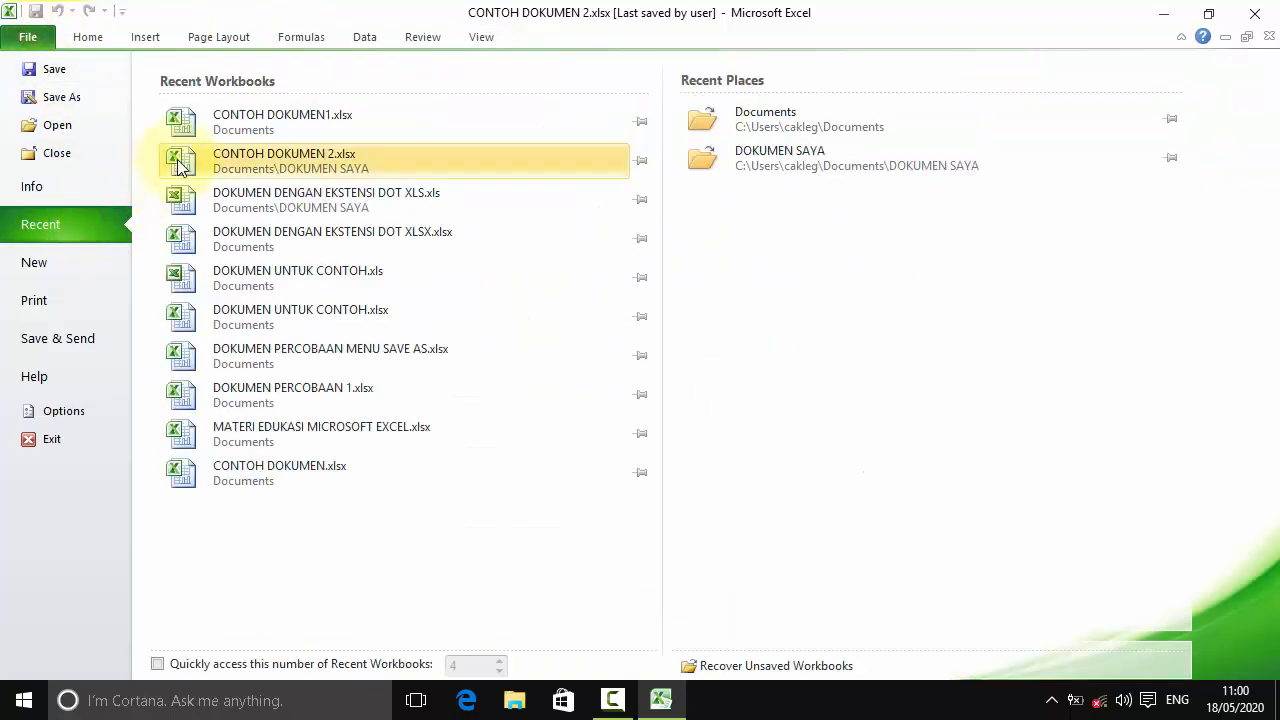
pyautogui.click(216, 127)
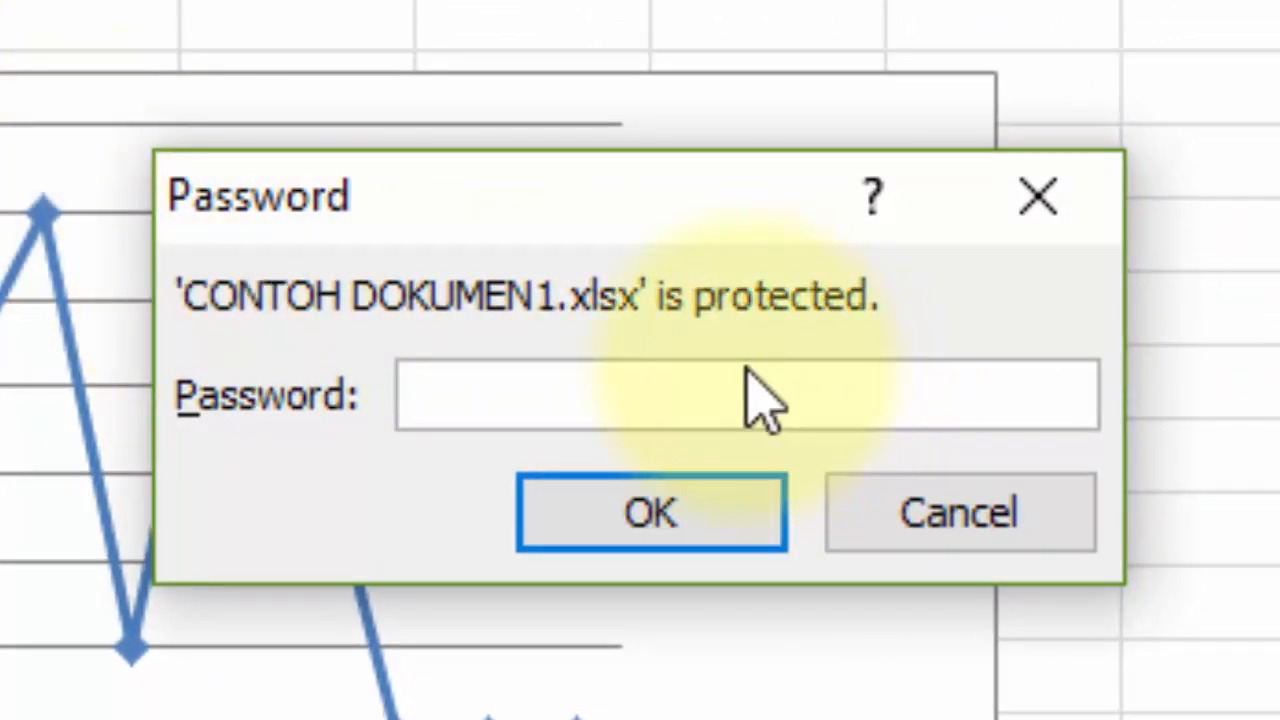
pyautogui.click(710, 368)
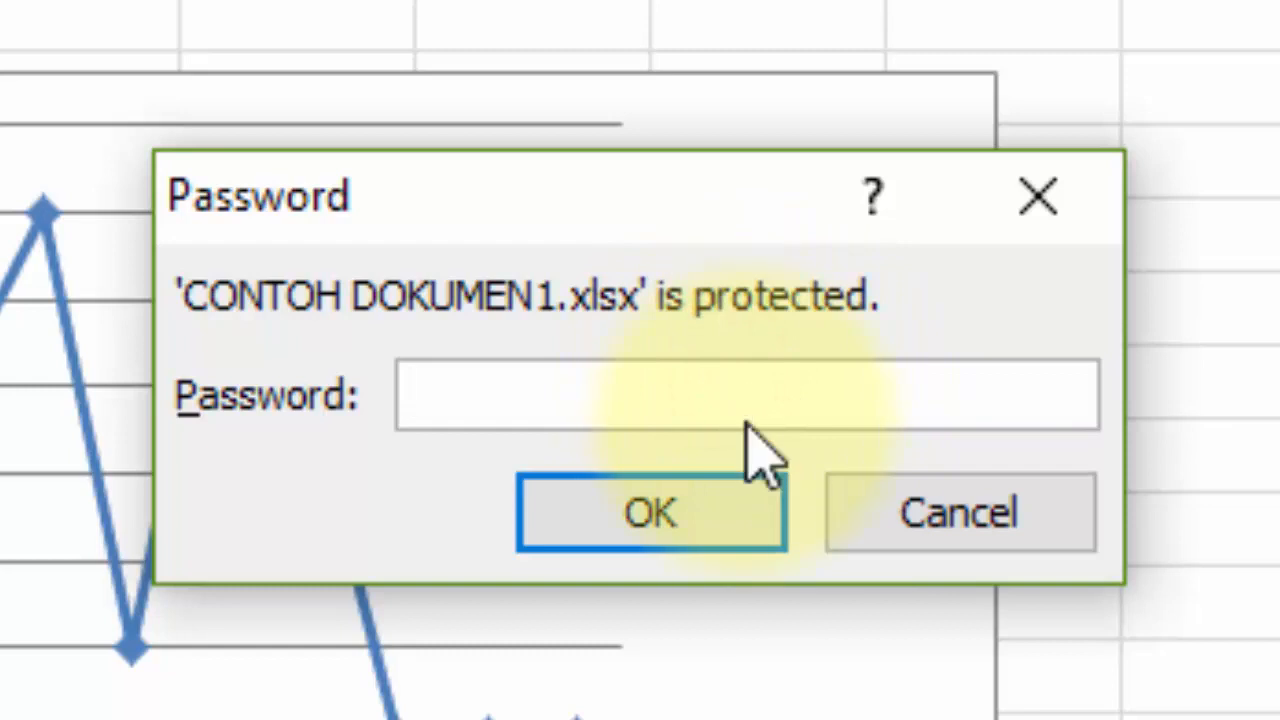
pyautogui.click(757, 404)
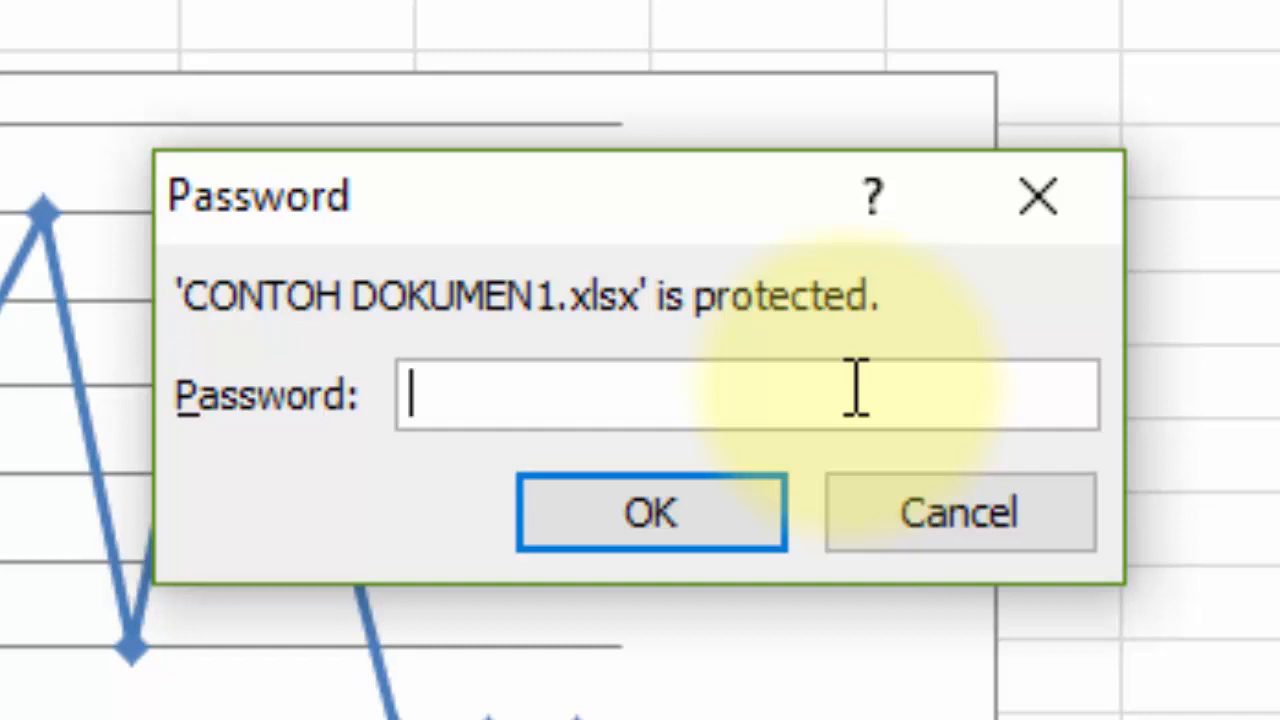
pyautogui.write('123456789')
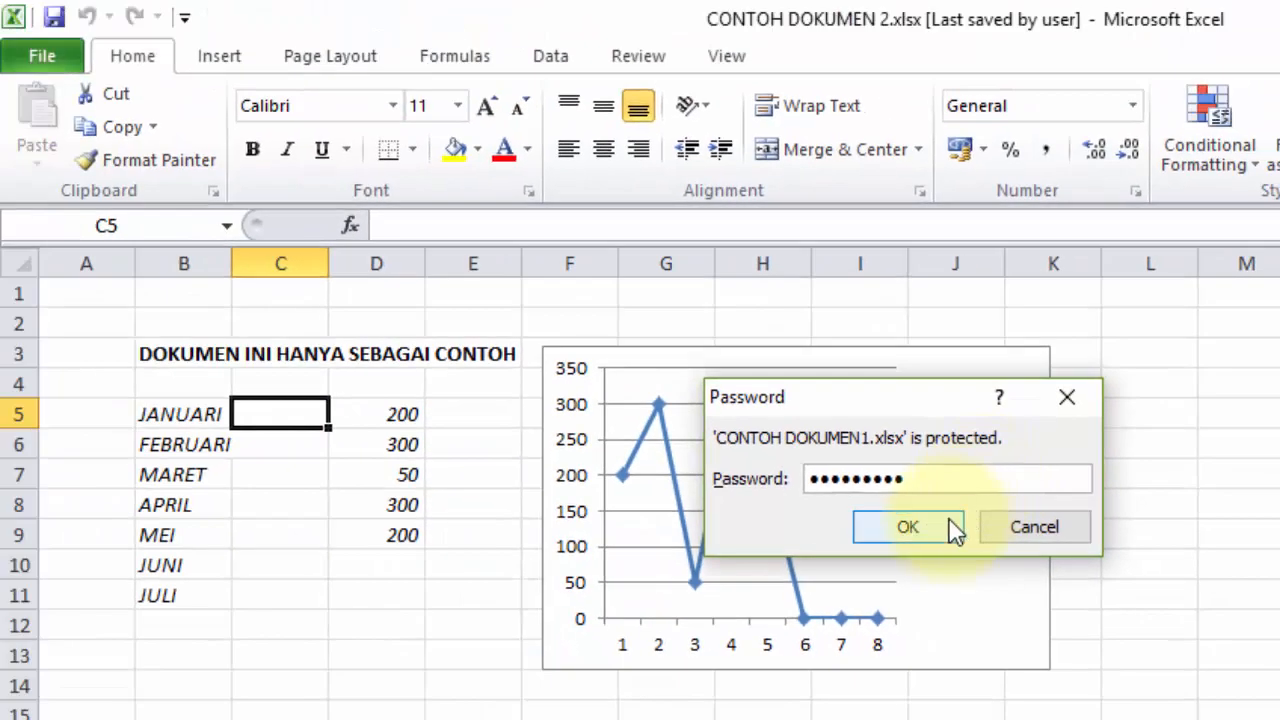
pyautogui.click(941, 524)
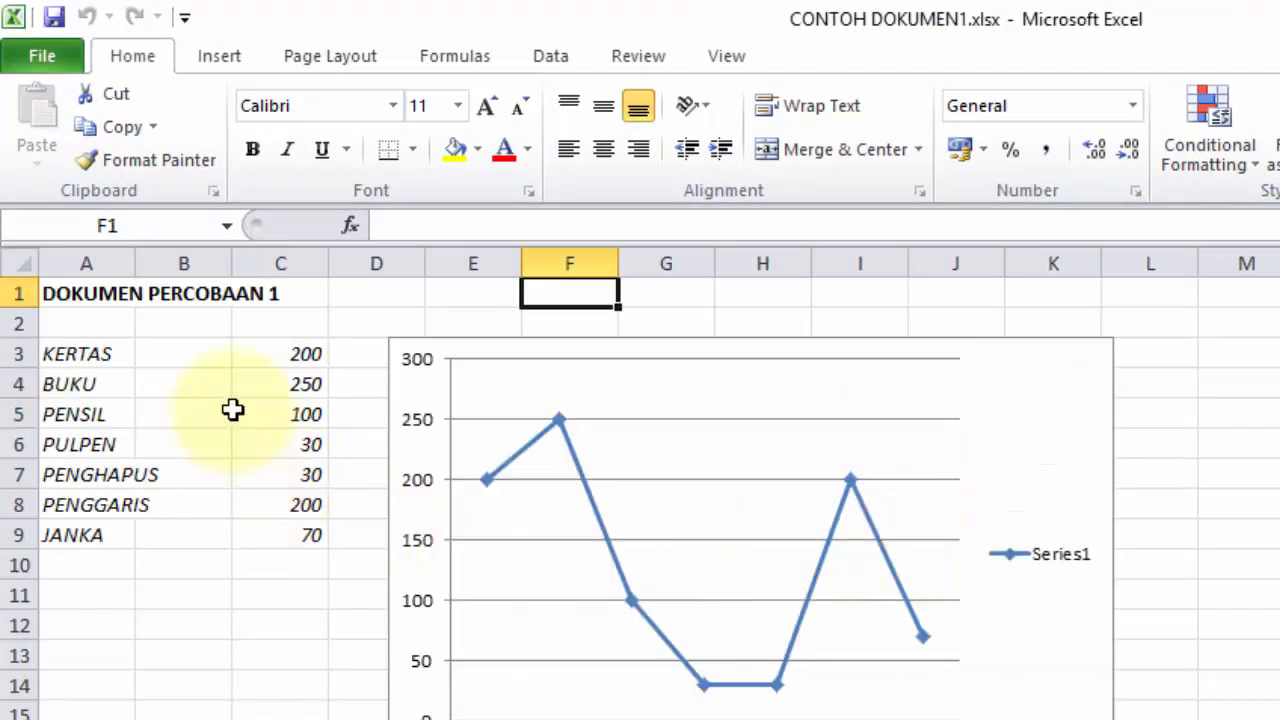
pyautogui.click(205, 353)
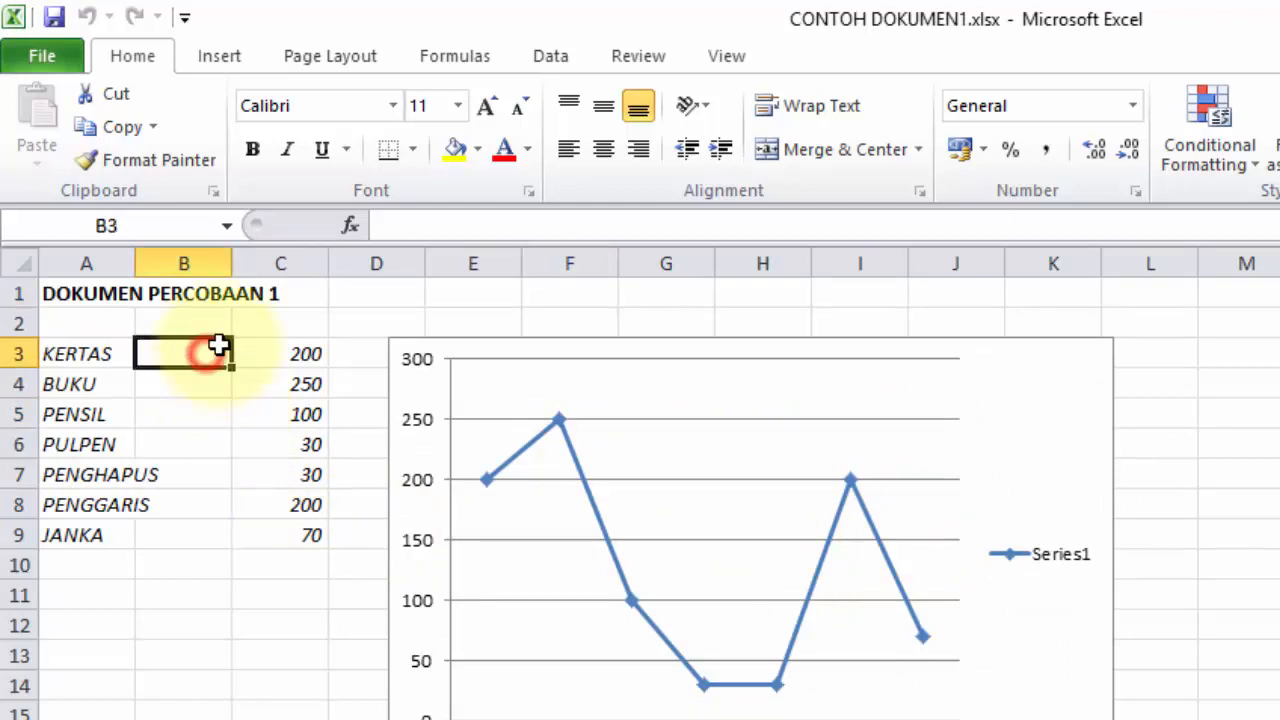
pyautogui.click(327, 387)
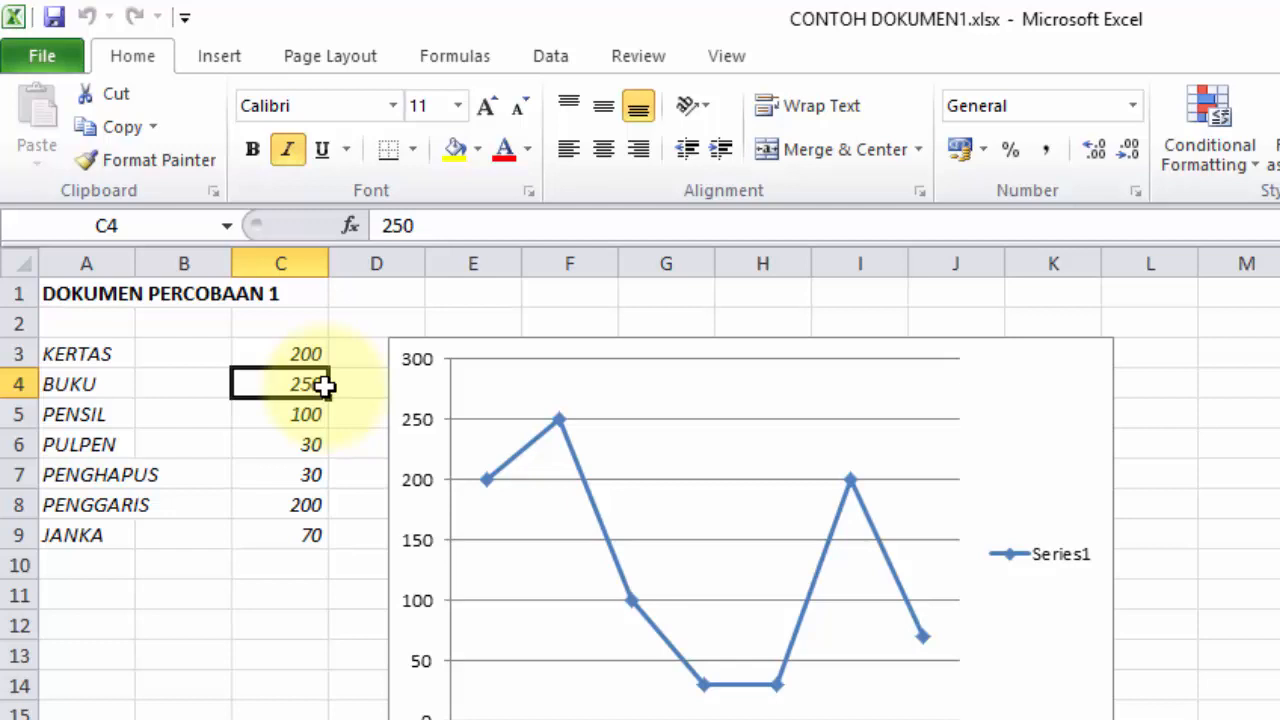
# Step: Delete the password in Encrypt with Password and confirm, removing the opening password
pyautogui.click(64, 54)
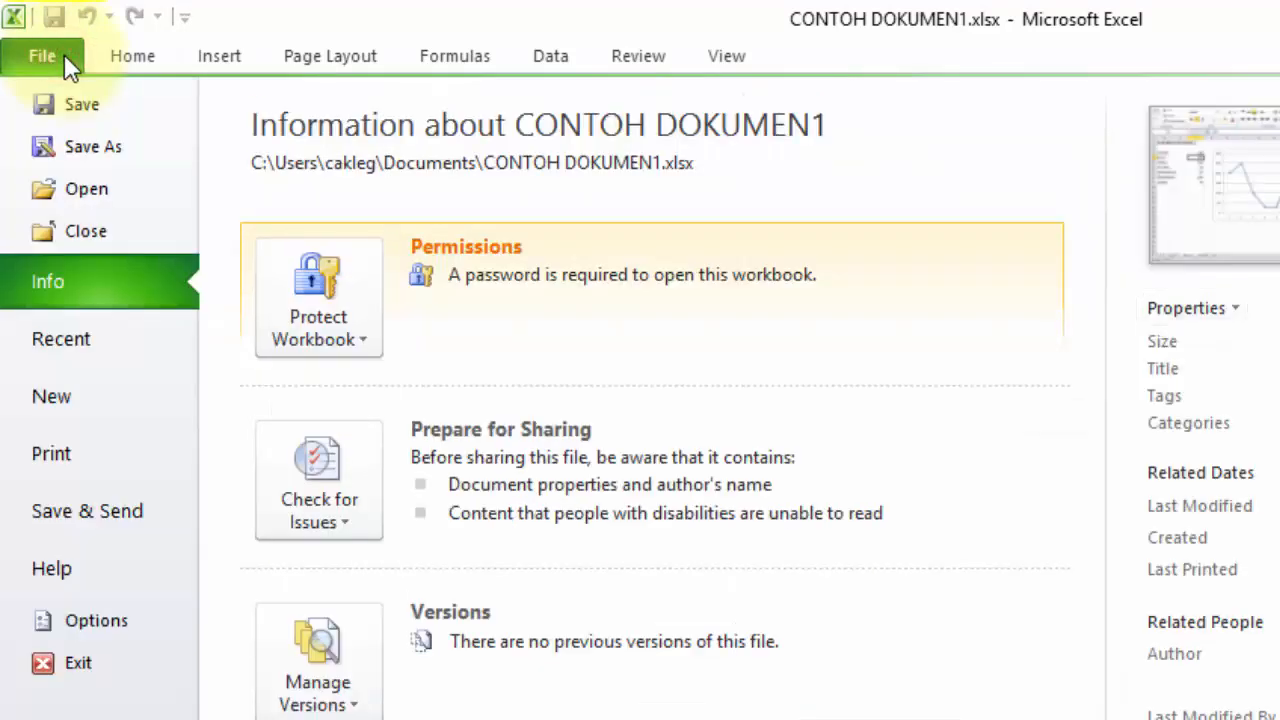
pyautogui.click(293, 278)
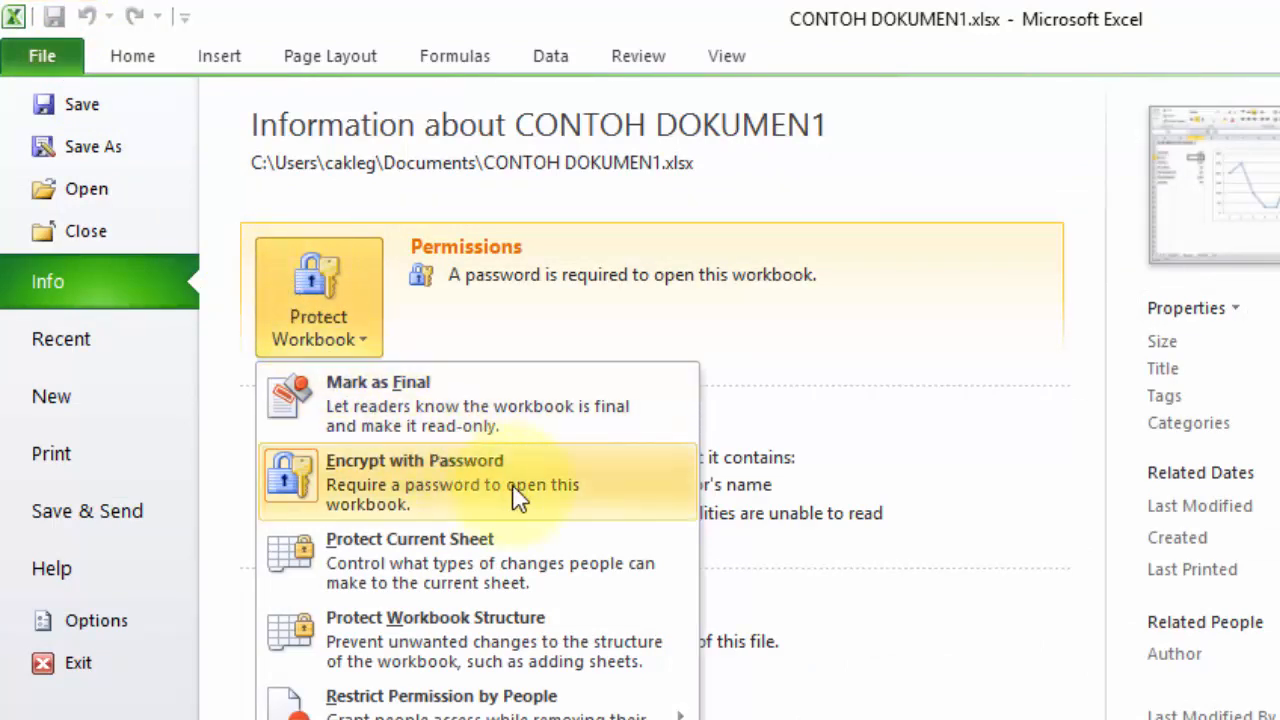
pyautogui.click(547, 466)
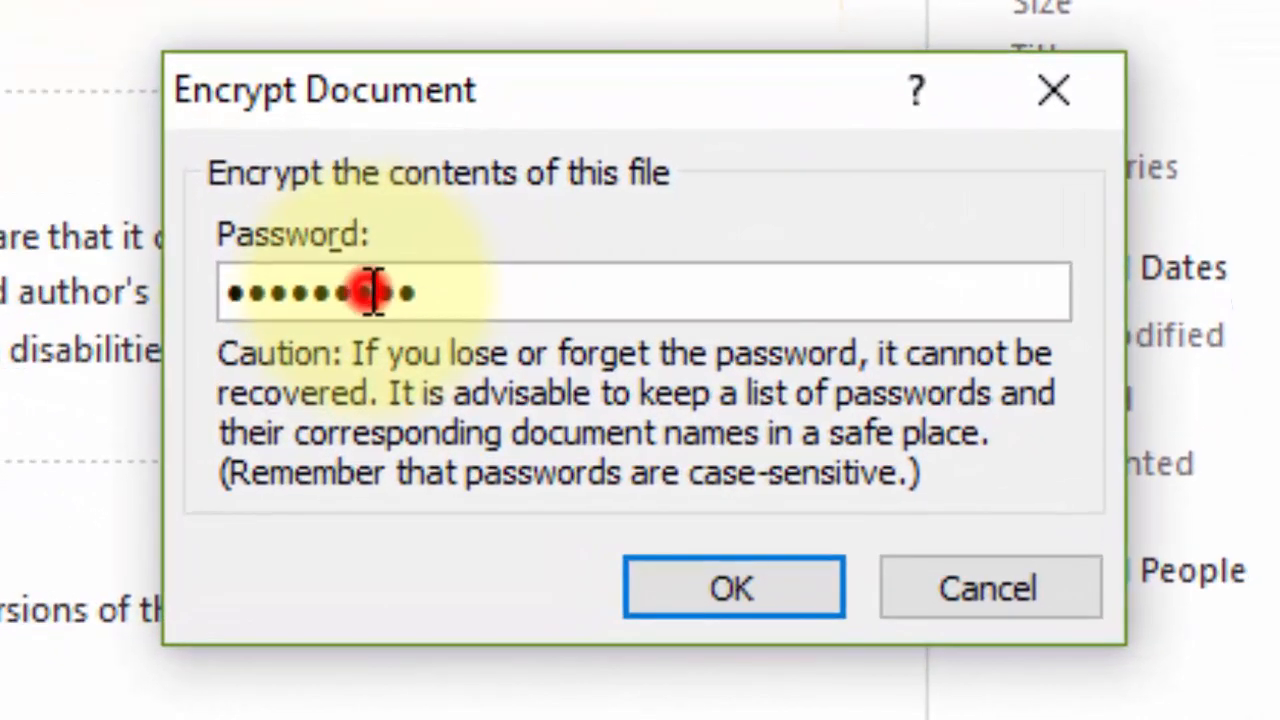
pyautogui.doubleClick(708, 432)
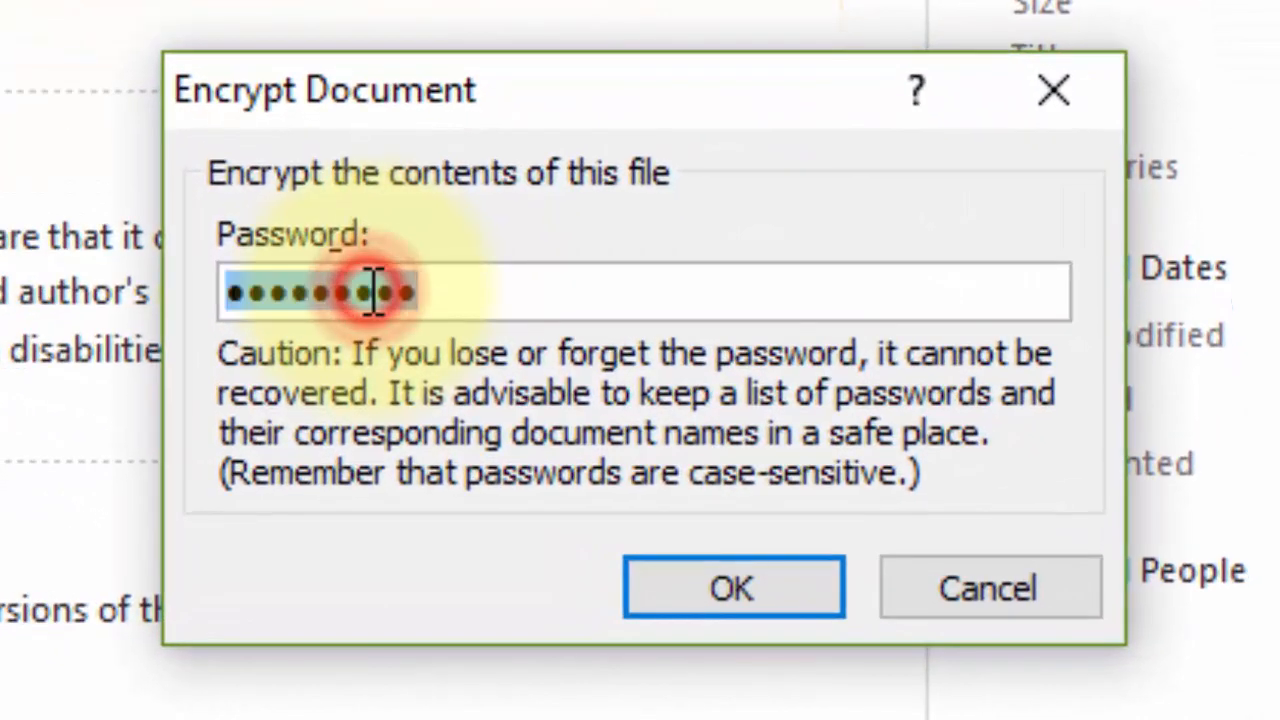
pyautogui.press('BackSpace')
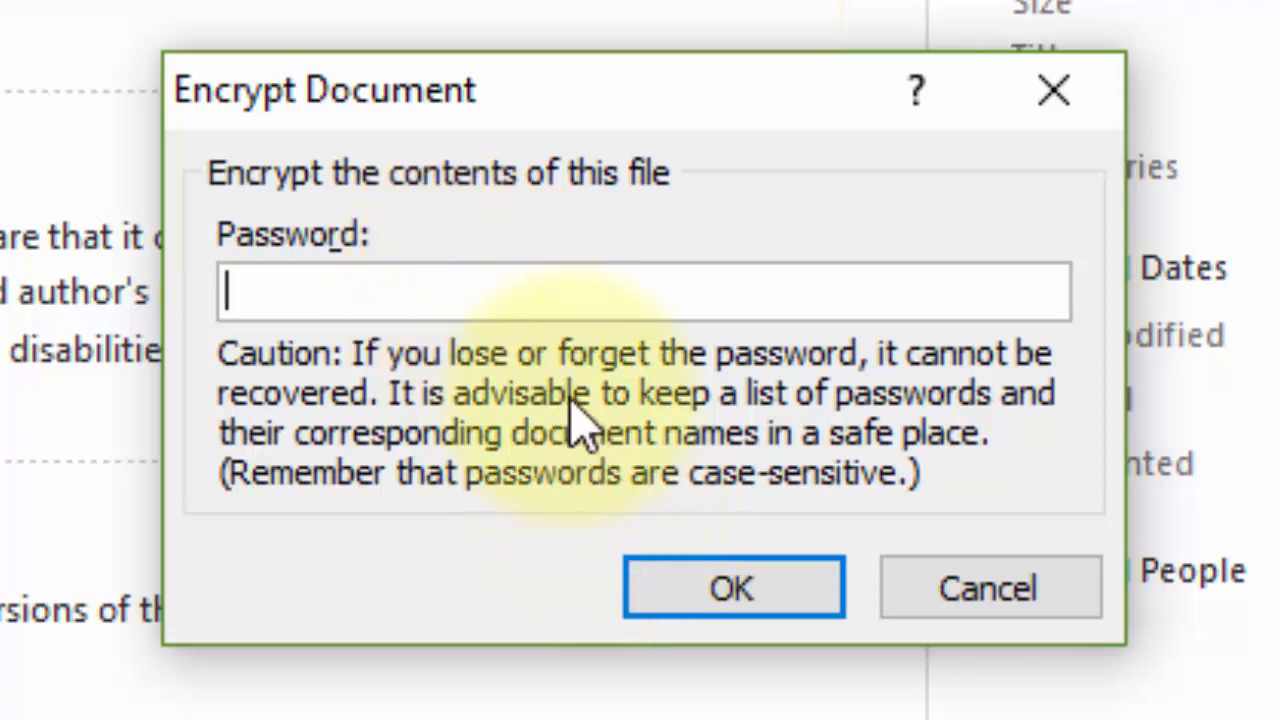
pyautogui.click(595, 352)
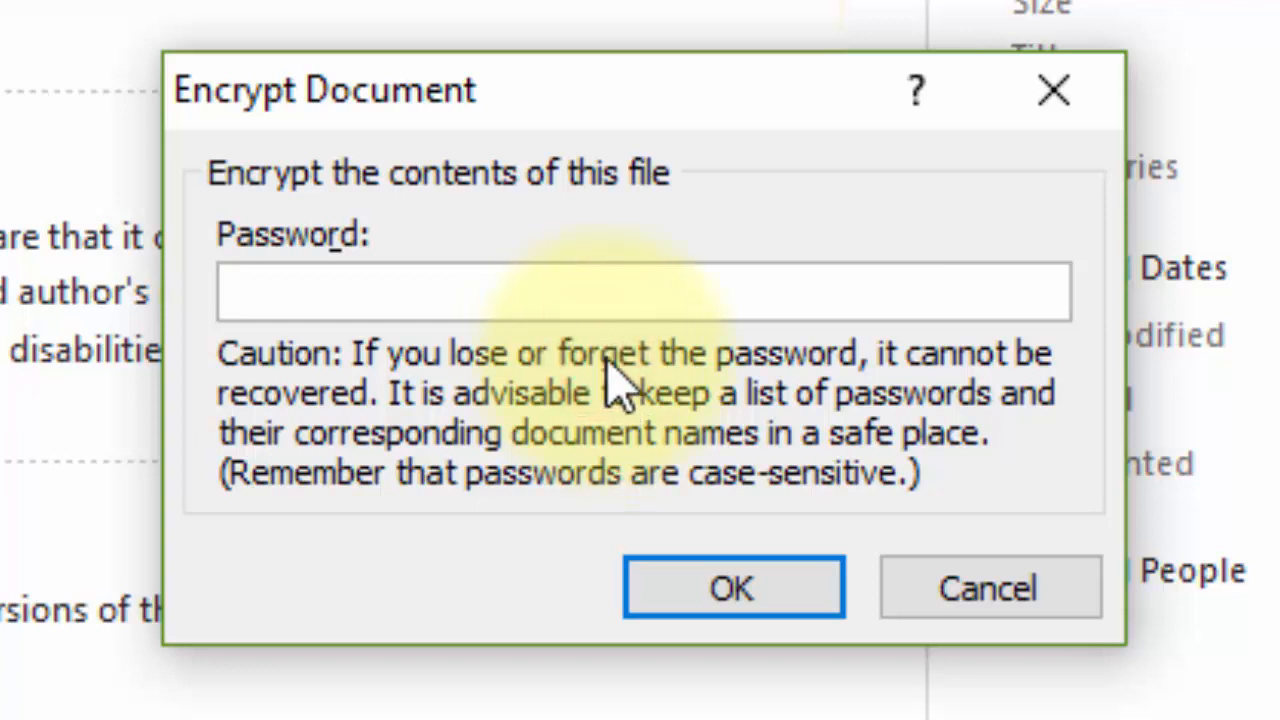
pyautogui.click(686, 448)
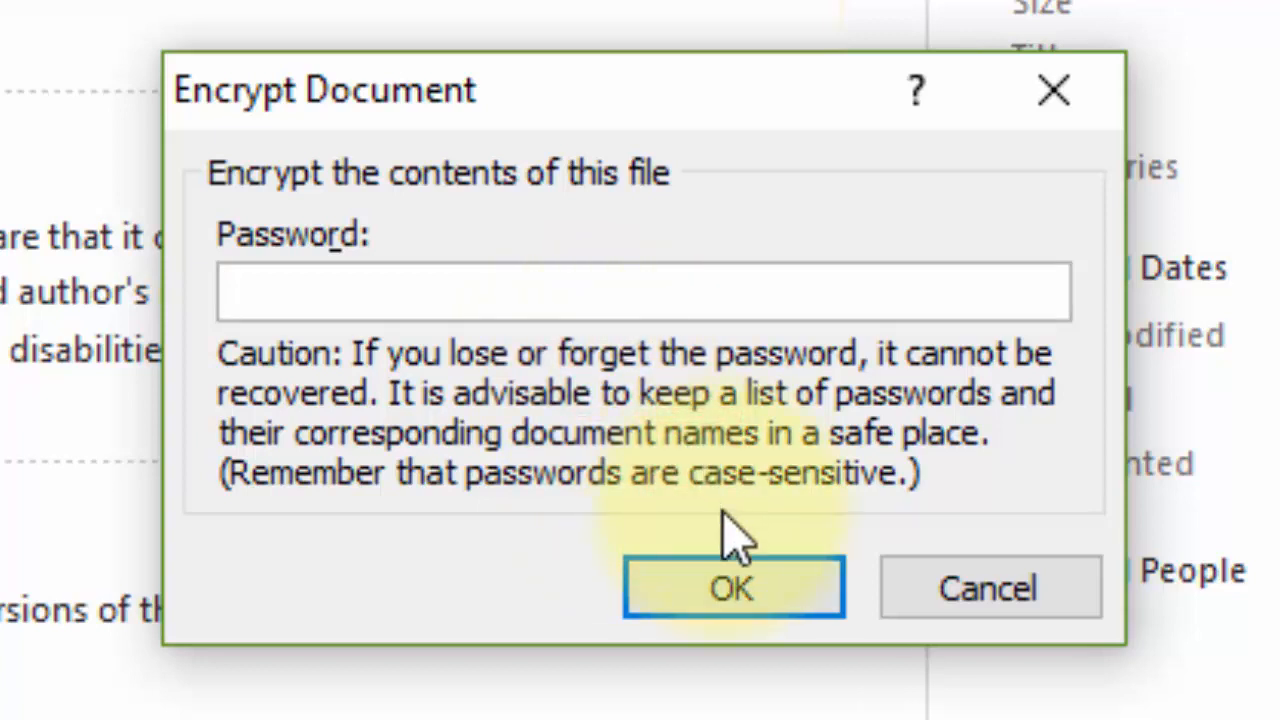
pyautogui.click(730, 592)
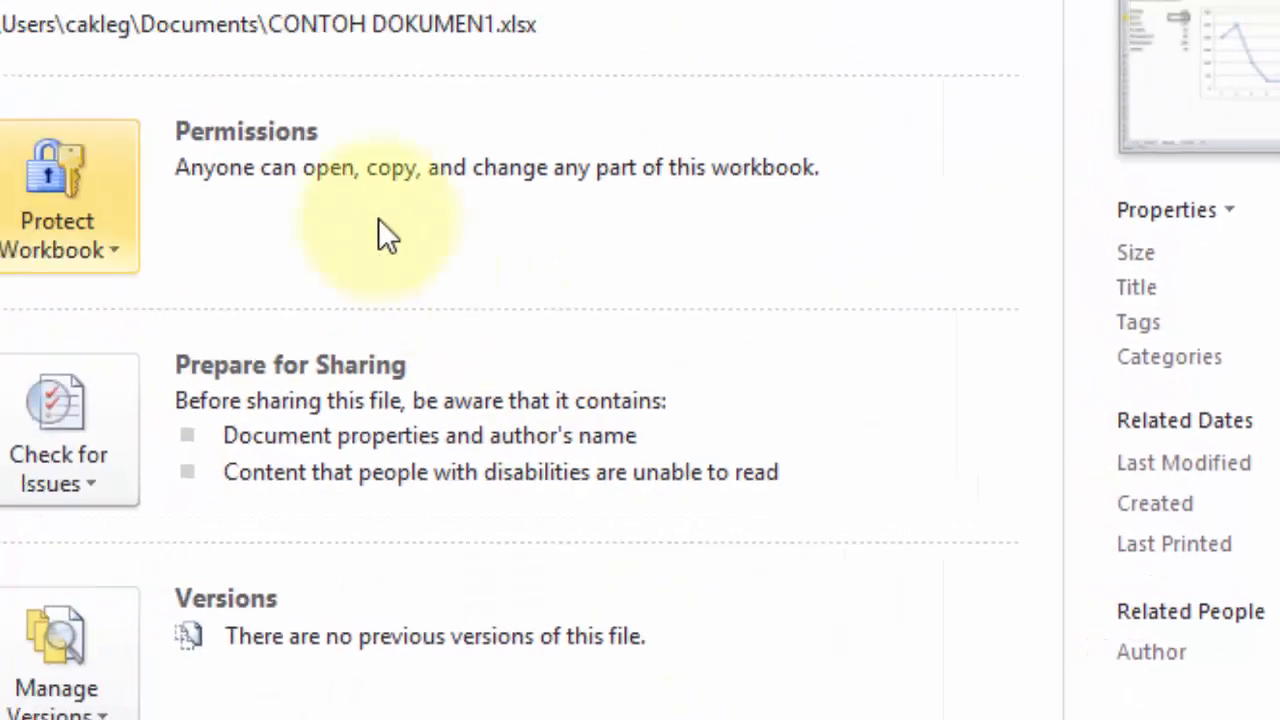
pyautogui.click(52, 56)
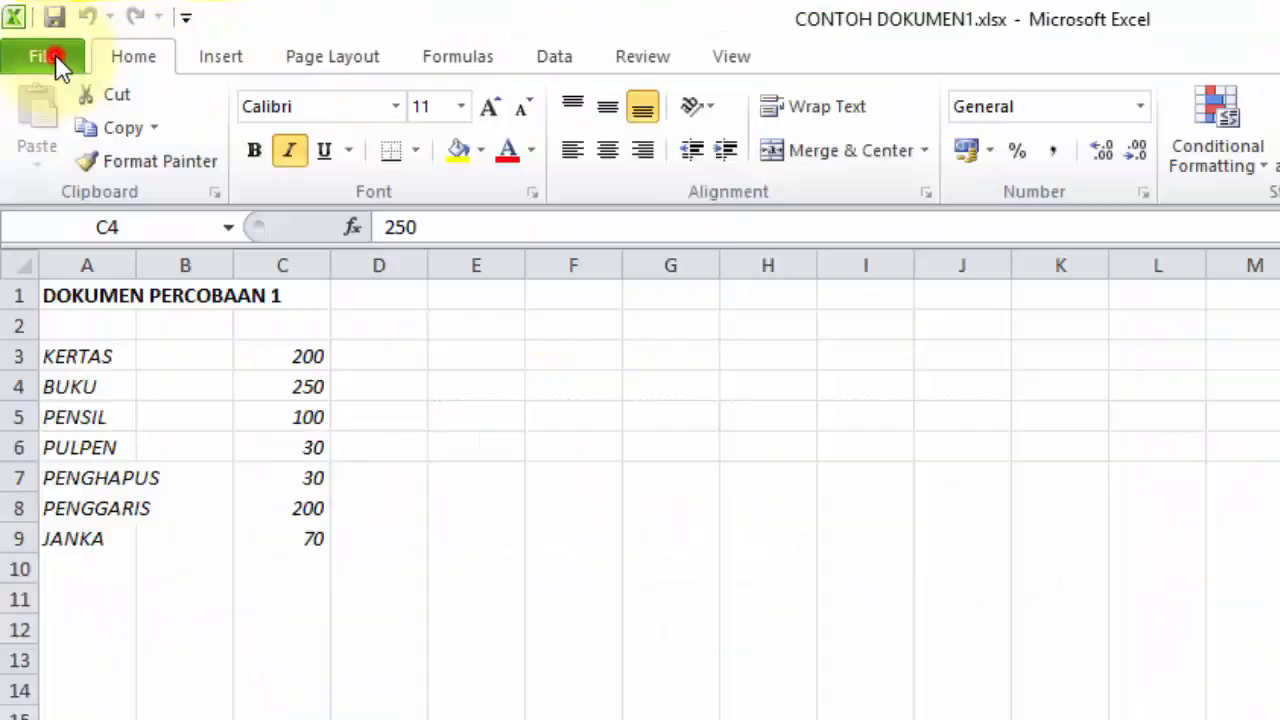
pyautogui.click(497, 316)
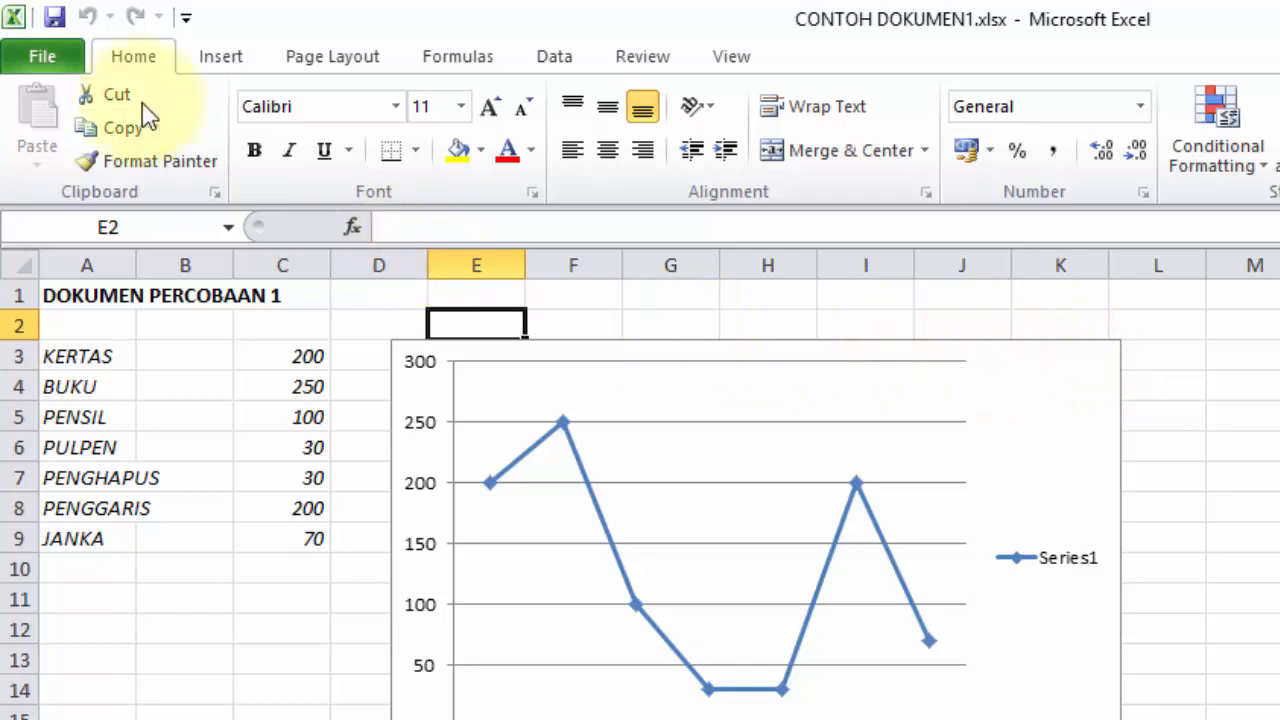
pyautogui.click(45, 58)
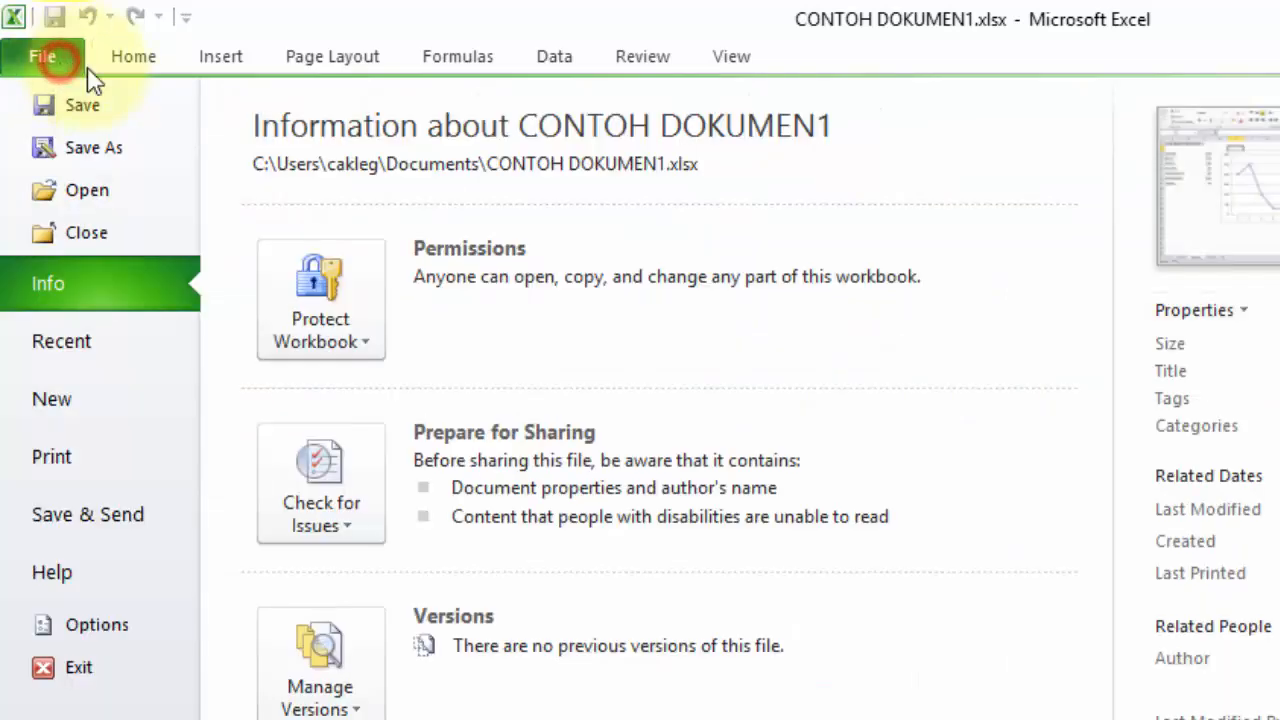
pyautogui.click(352, 343)
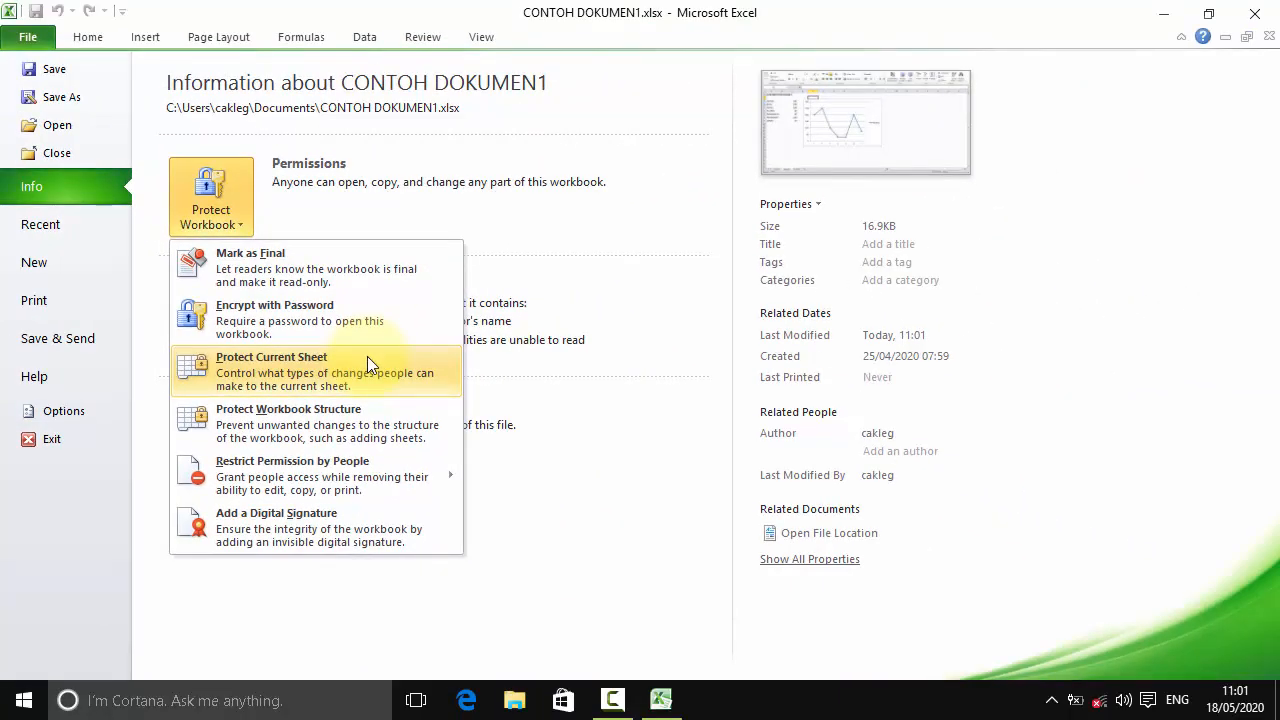
pyautogui.click(27, 40)
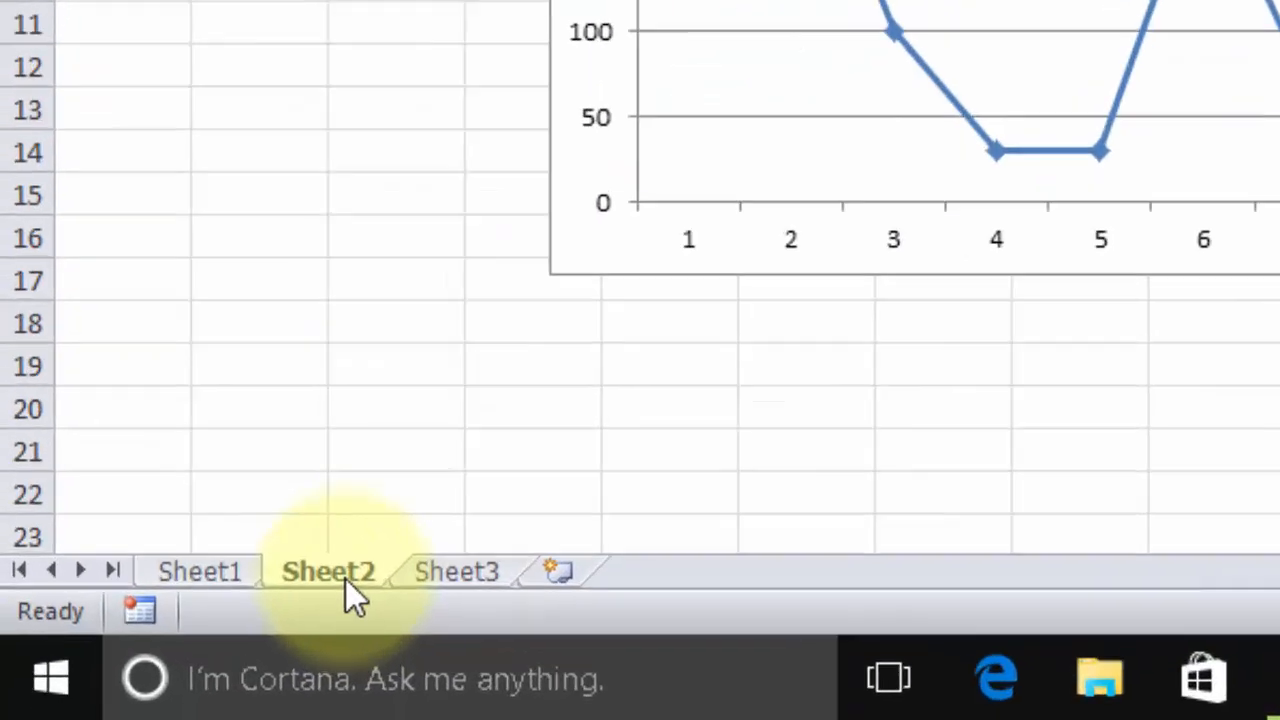
pyautogui.click(160, 650)
pyautogui.click(797, 458)
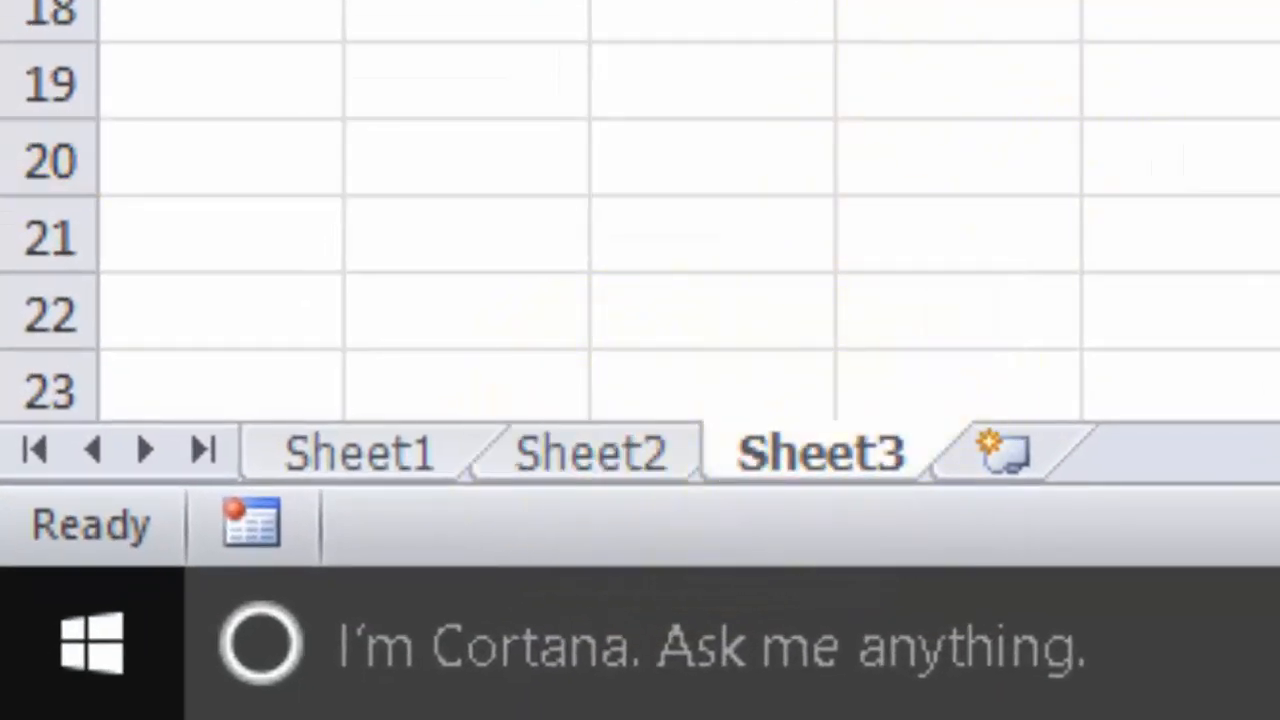
pyautogui.click(857, 480)
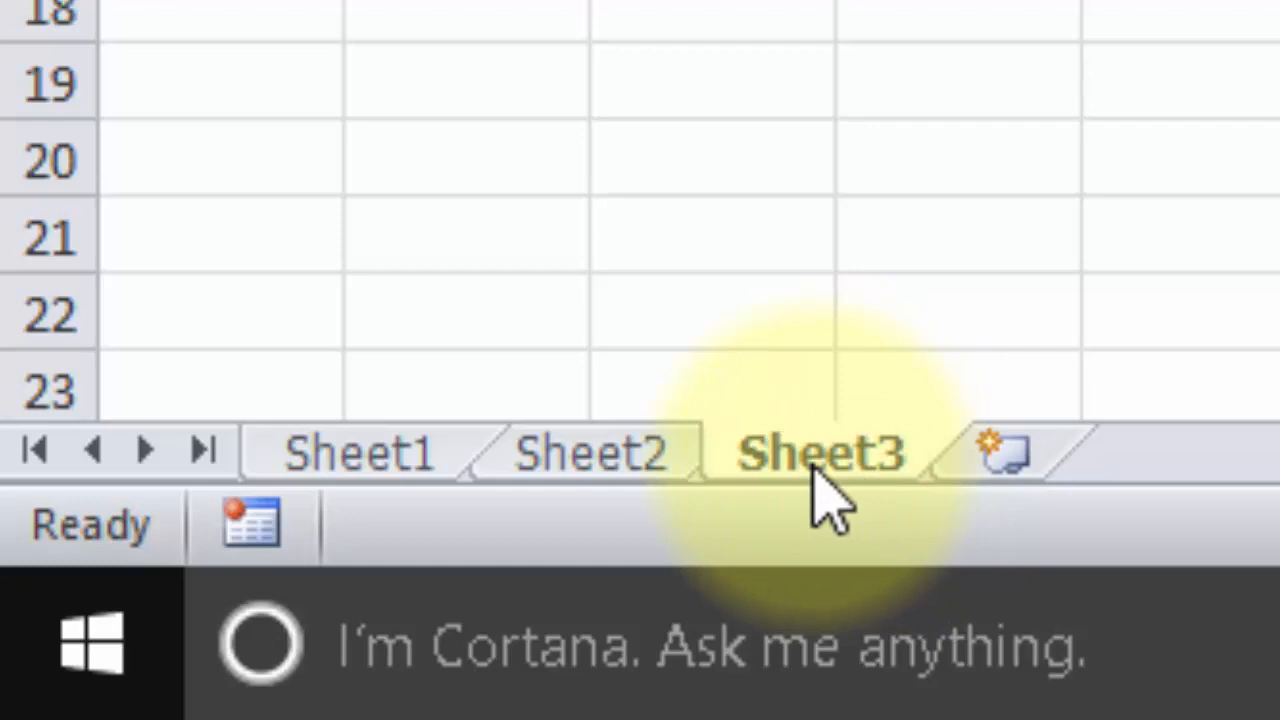
pyautogui.click(846, 456)
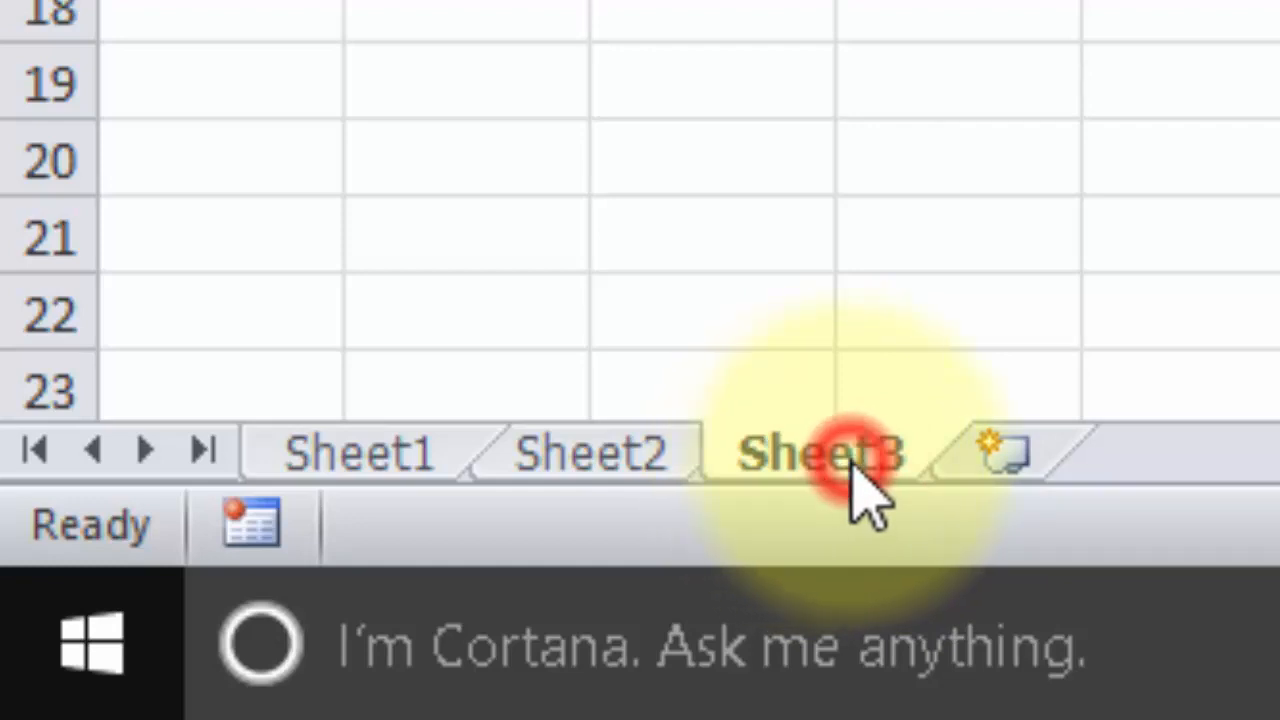
pyautogui.click(841, 457)
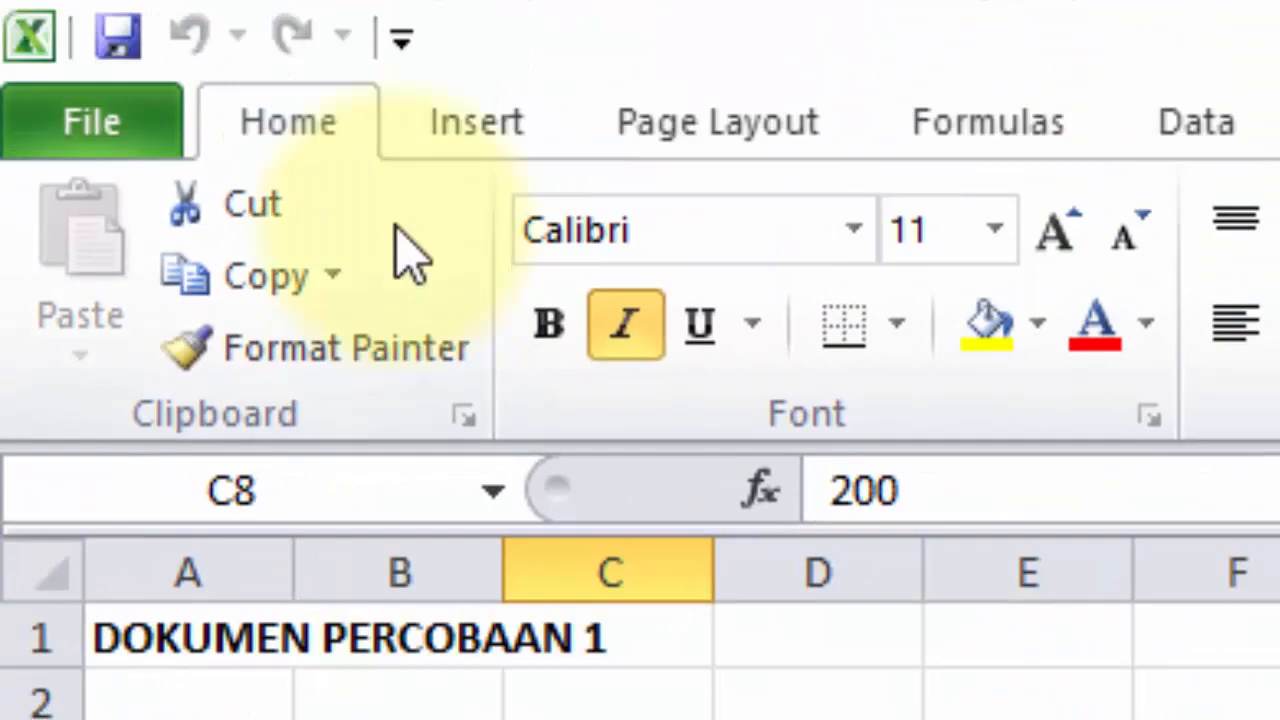
# Step: Start Protect Current Sheet and untick both Select locked cells and Select unlocked cells
pyautogui.click(80, 130)
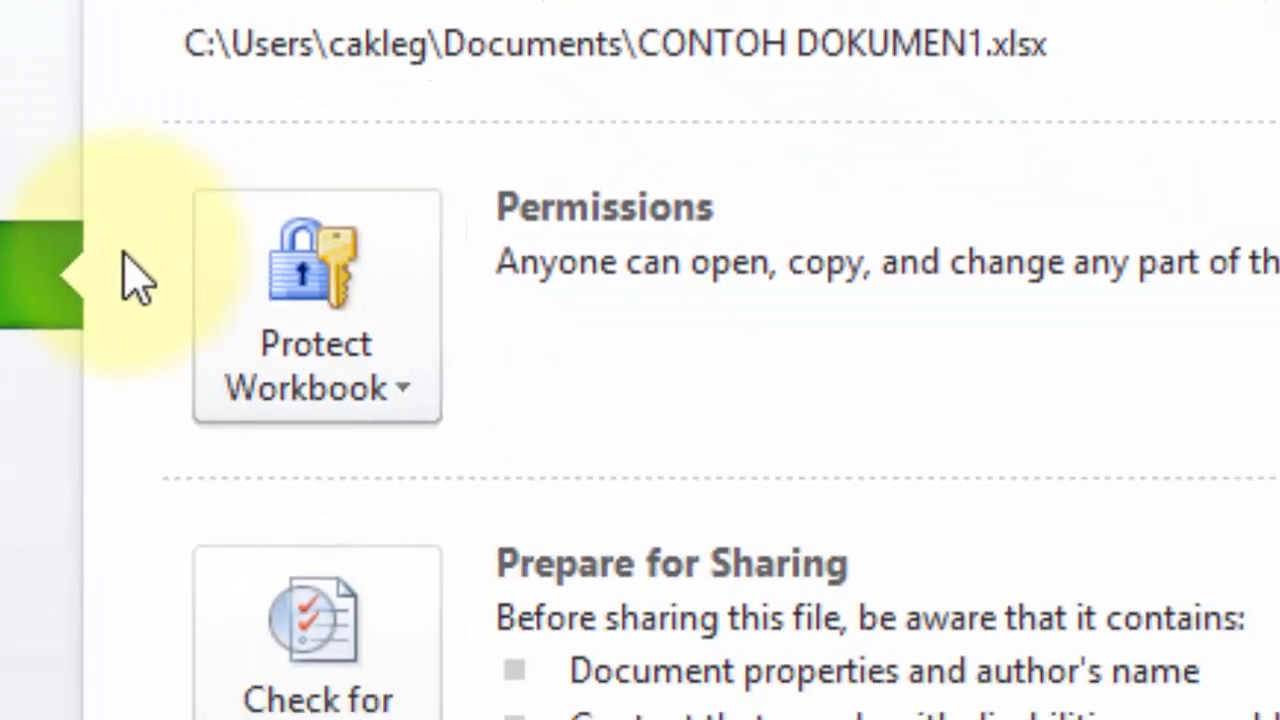
pyautogui.click(735, 674)
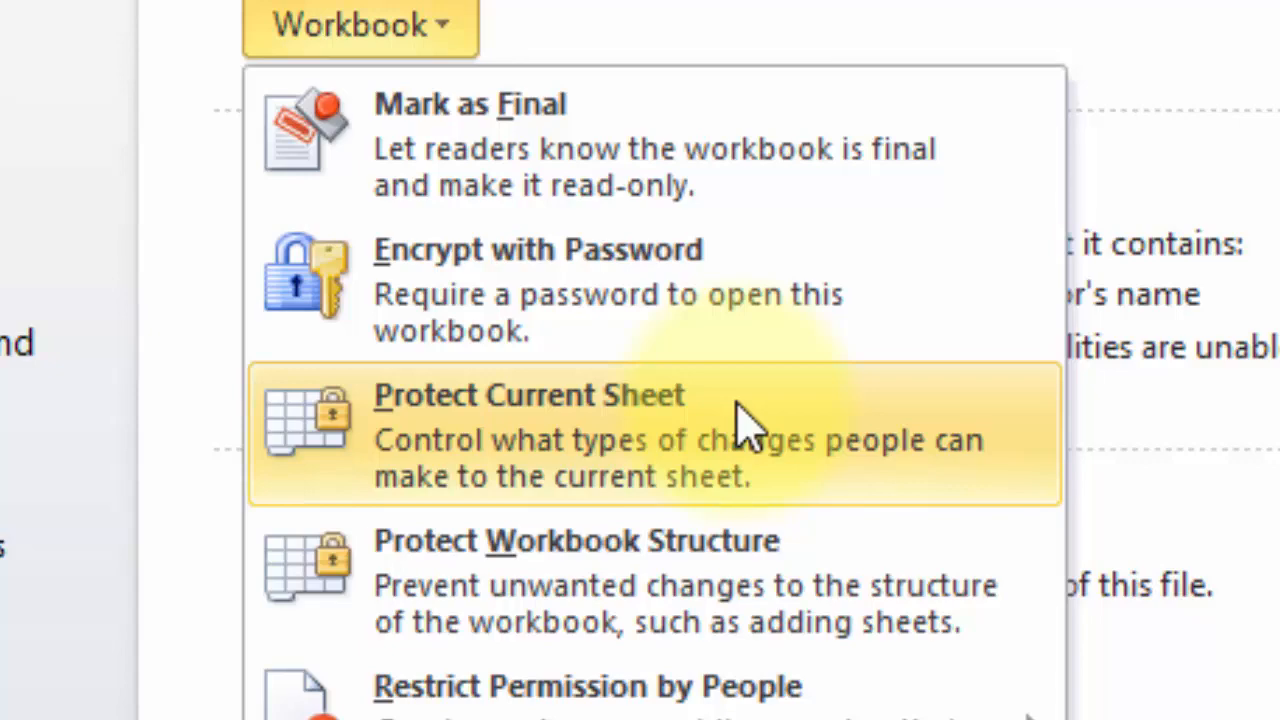
pyautogui.click(738, 405)
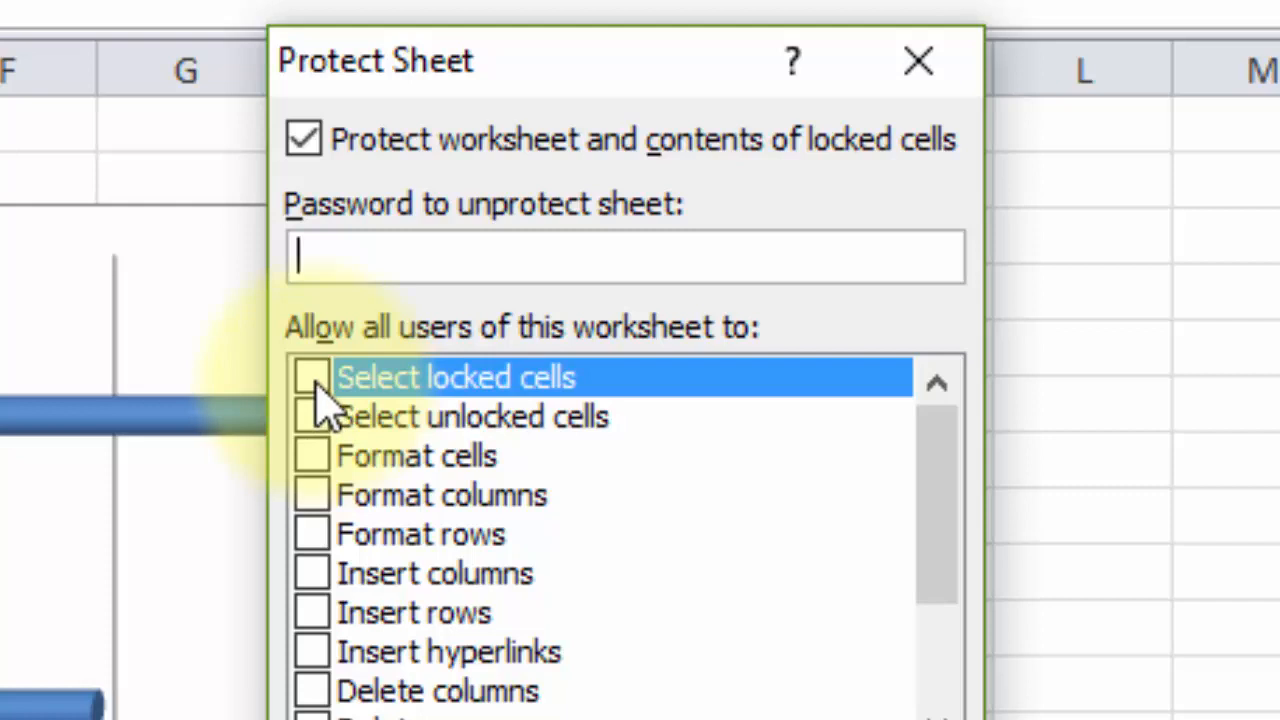
pyautogui.click(405, 496)
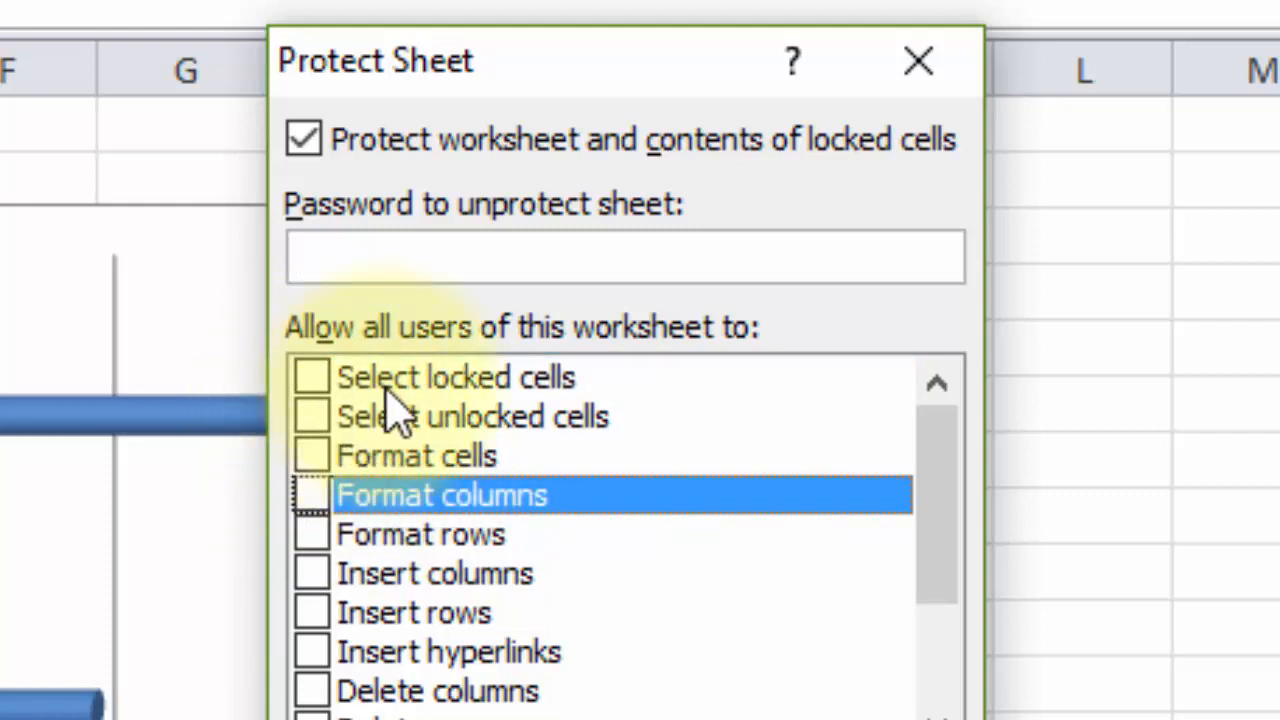
pyautogui.click(308, 381)
pyautogui.click(305, 415)
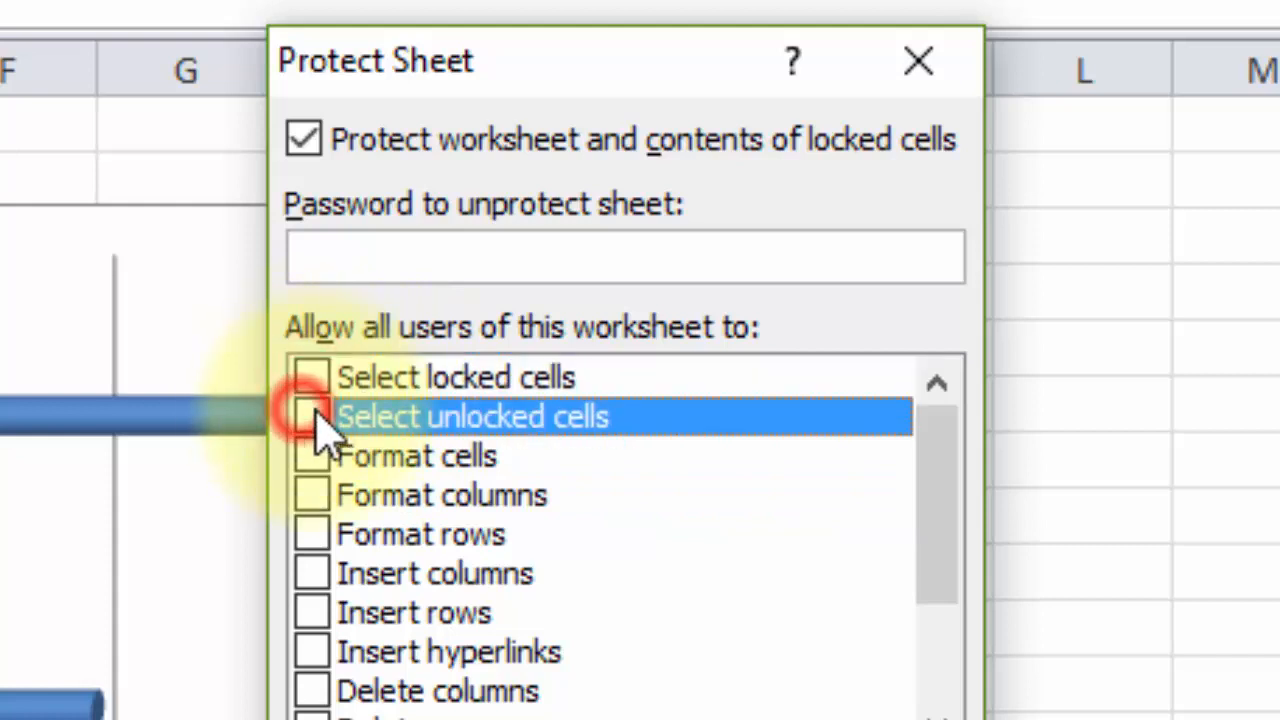
pyautogui.click(310, 377)
pyautogui.click(311, 378)
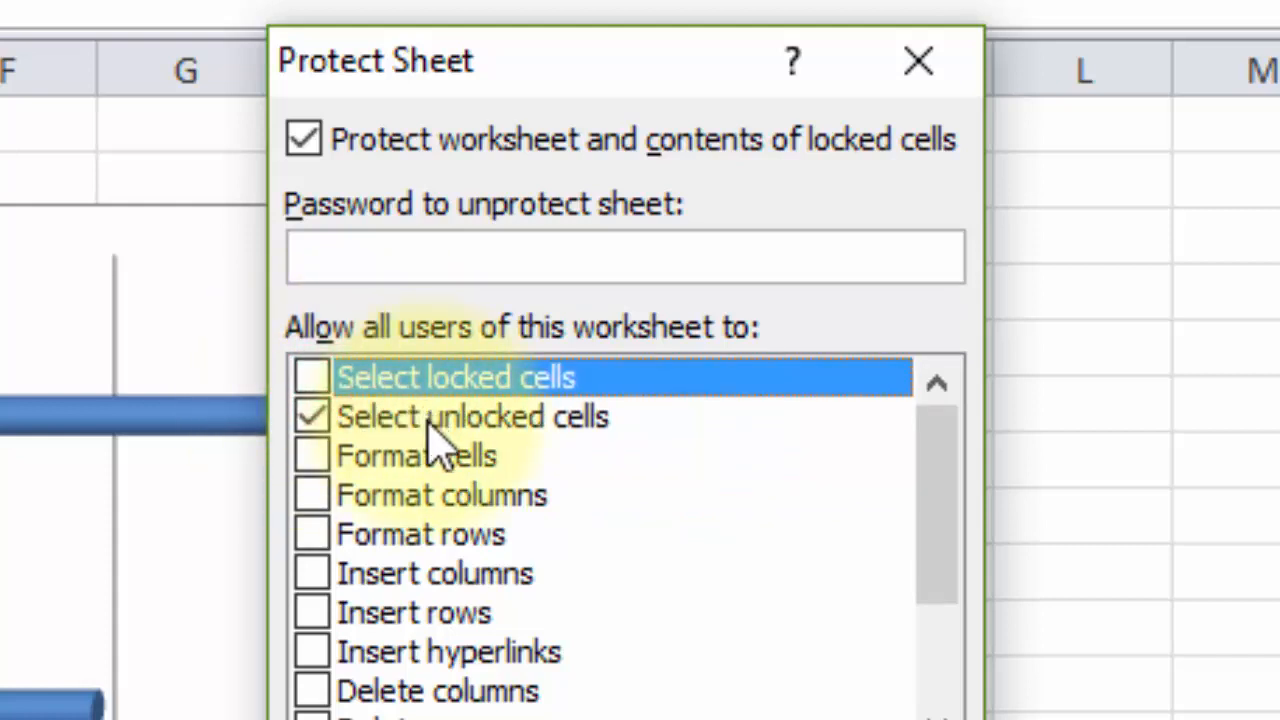
pyautogui.click(314, 417)
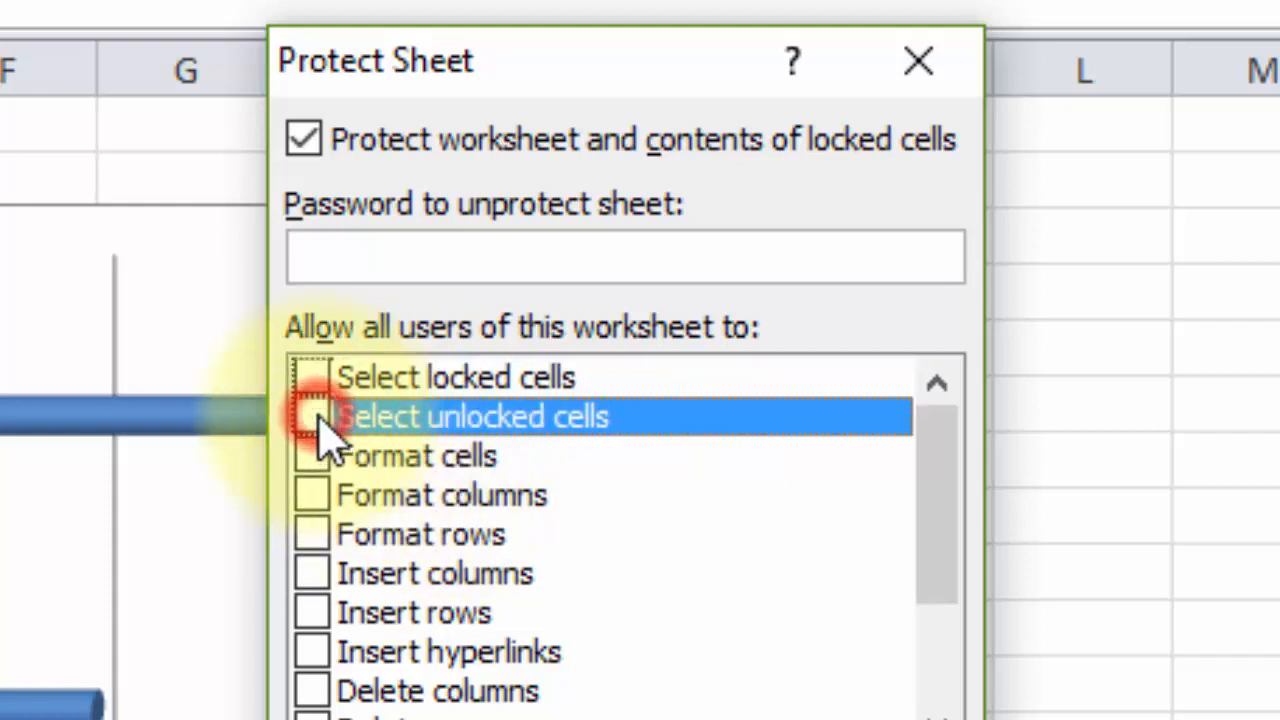
# Step: Leave the sheet password empty and apply the sheet protection
pyautogui.moveTo(948, 517); pyautogui.dragTo(943, 491)
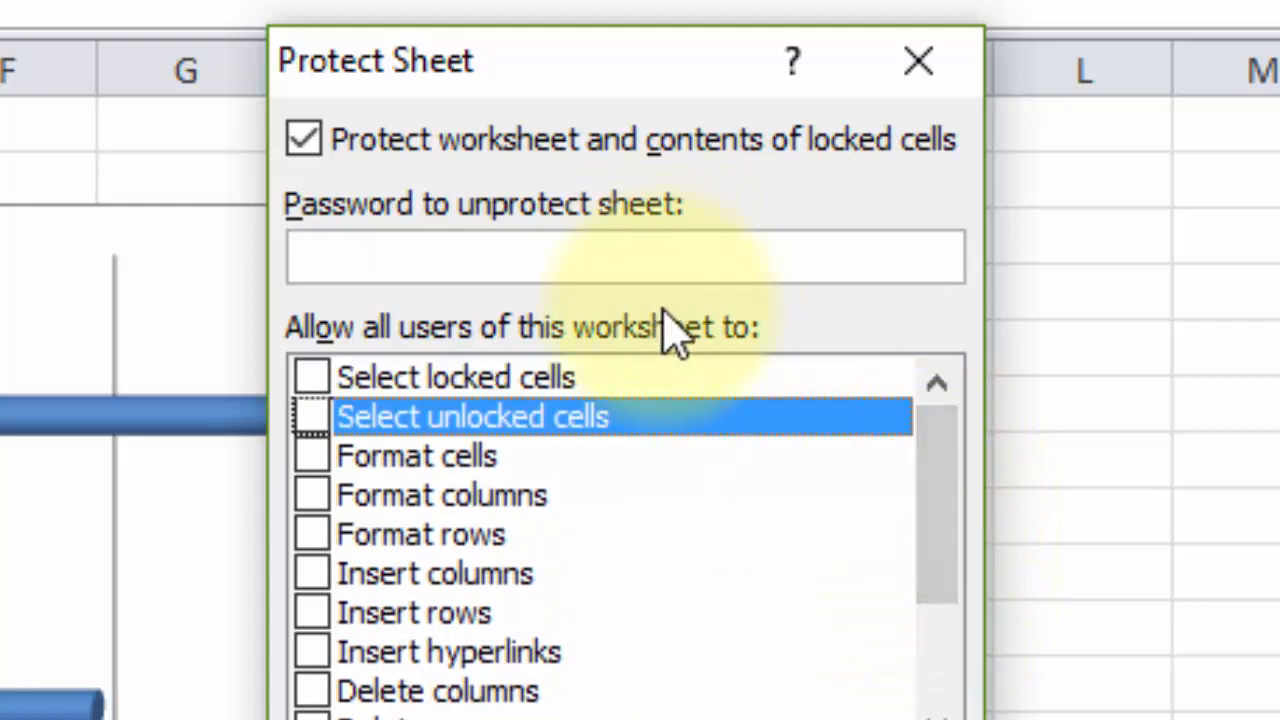
pyautogui.click(643, 270)
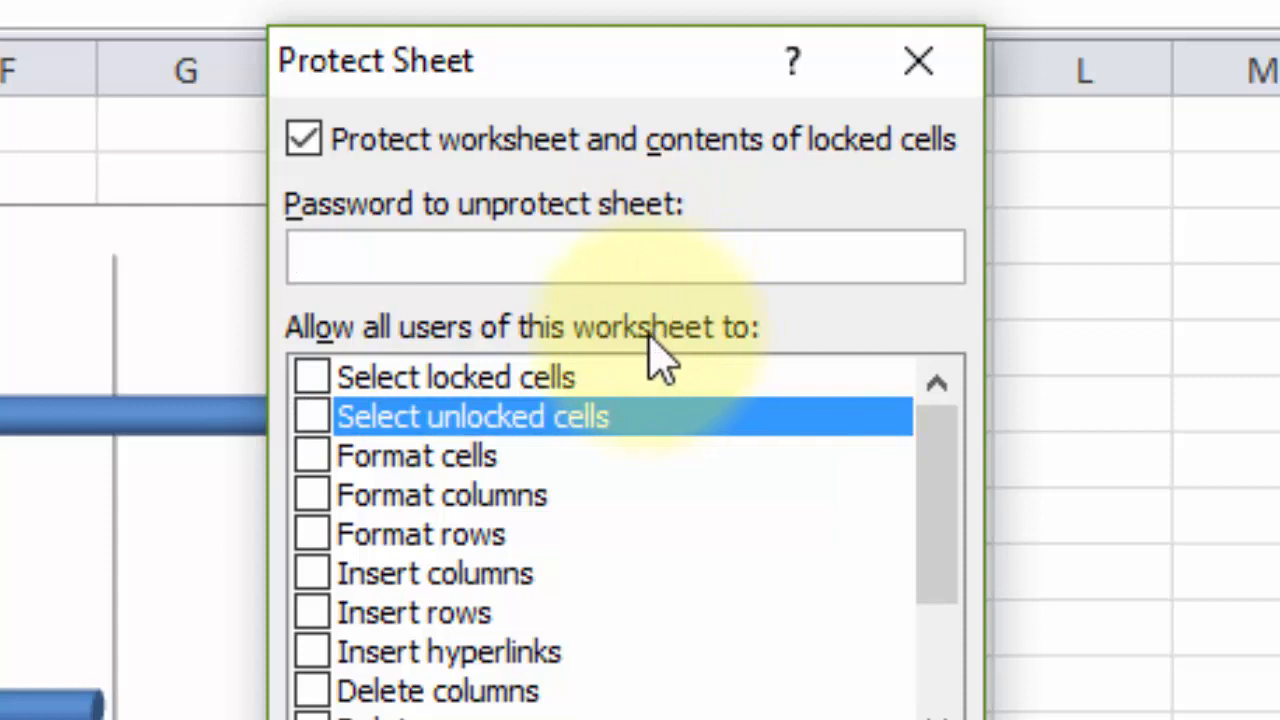
pyautogui.click(625, 362)
pyautogui.click(618, 305)
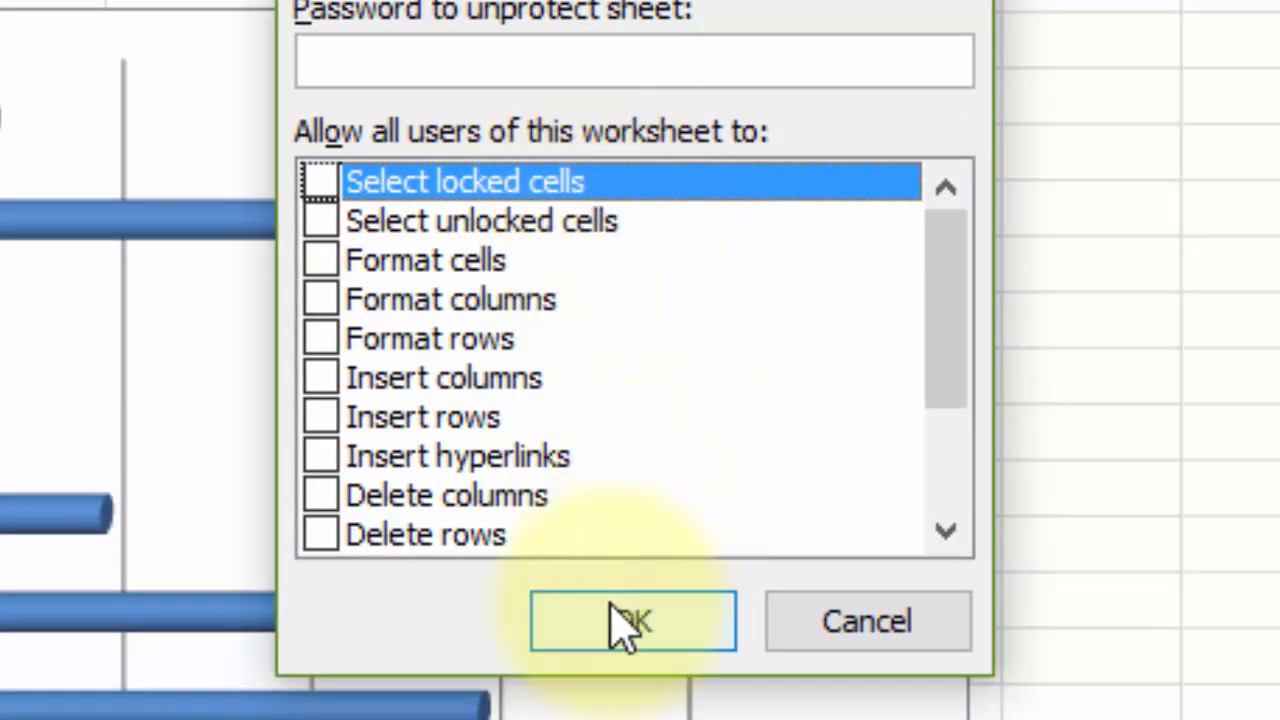
pyautogui.click(620, 625)
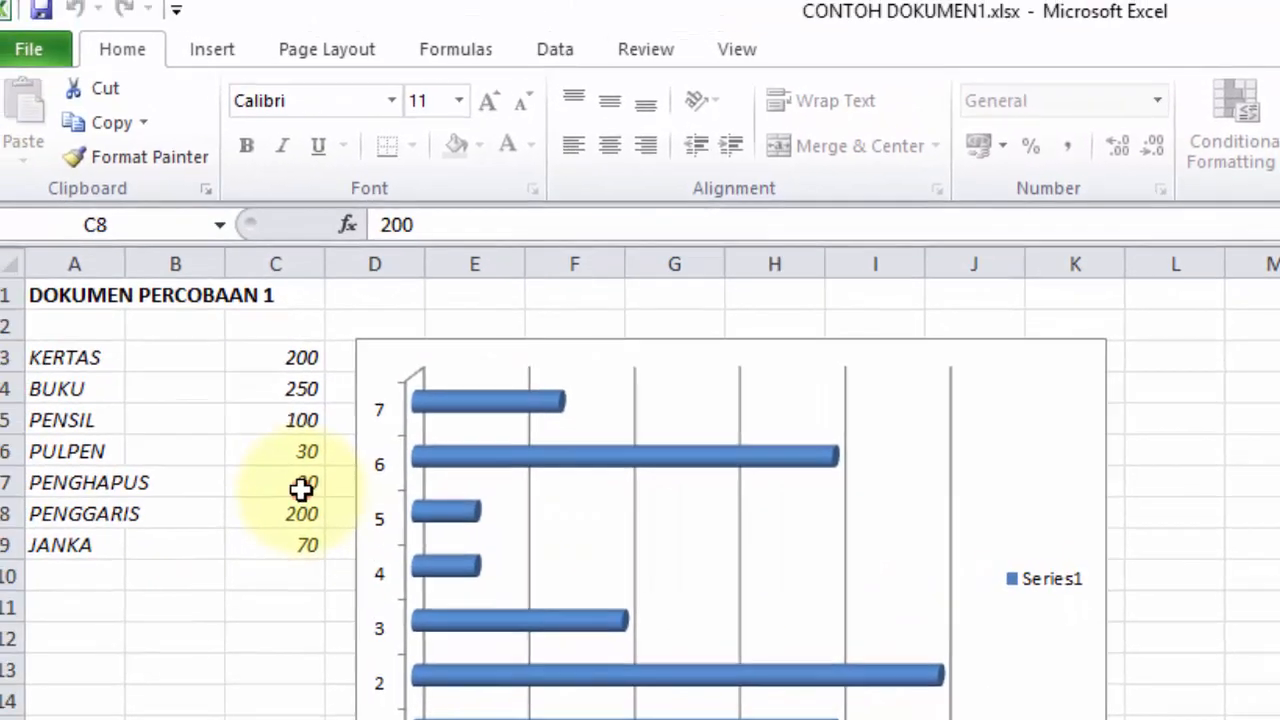
pyautogui.click(302, 490)
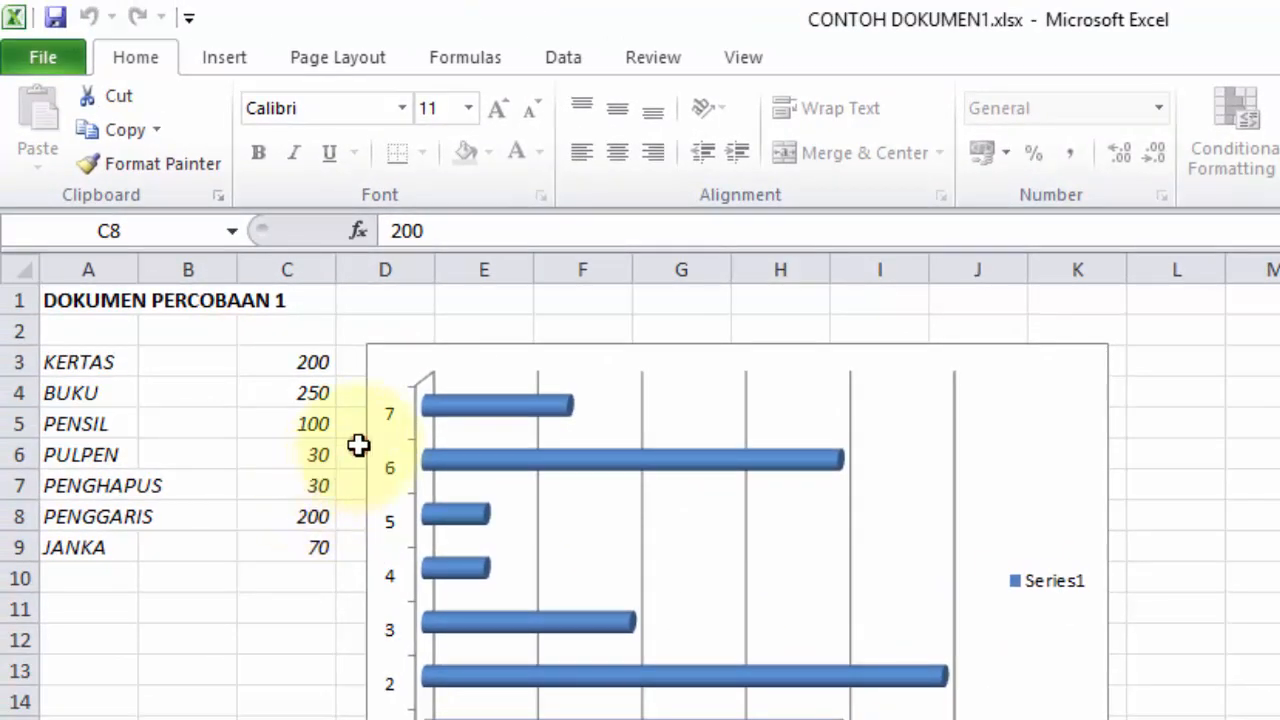
pyautogui.click(348, 442)
pyautogui.click(466, 400)
pyautogui.click(236, 460)
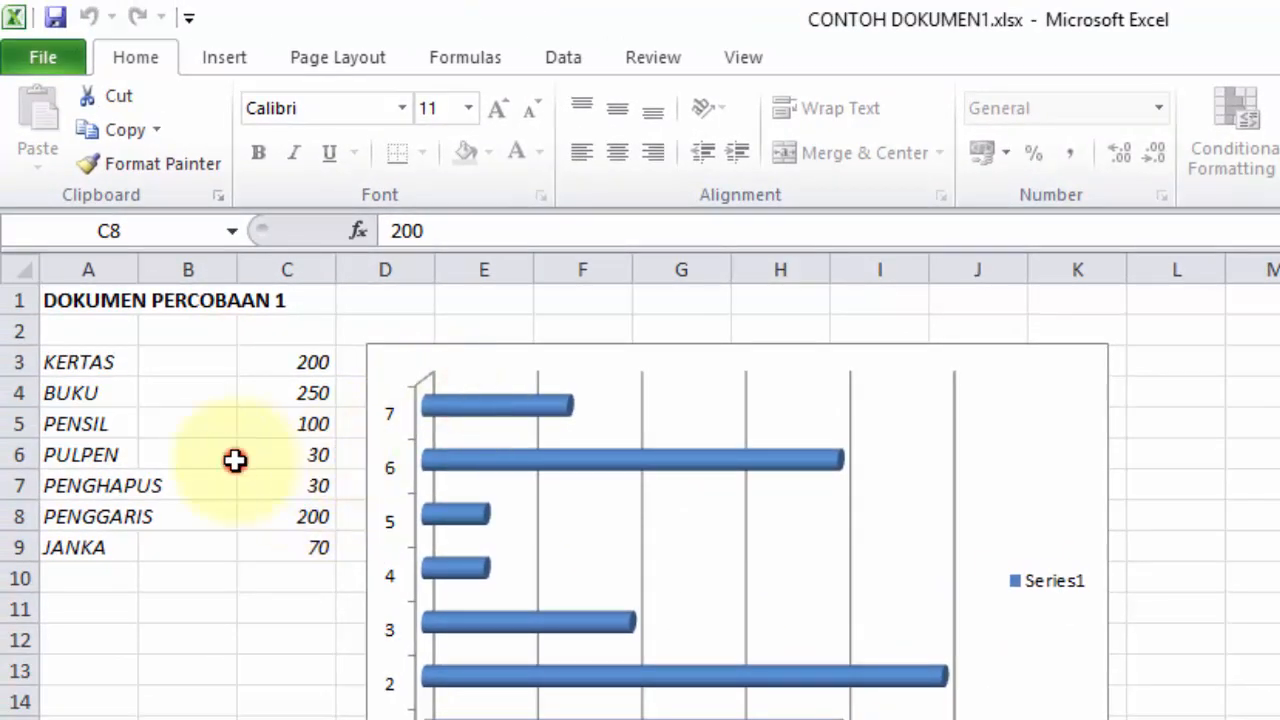
pyautogui.click(237, 576)
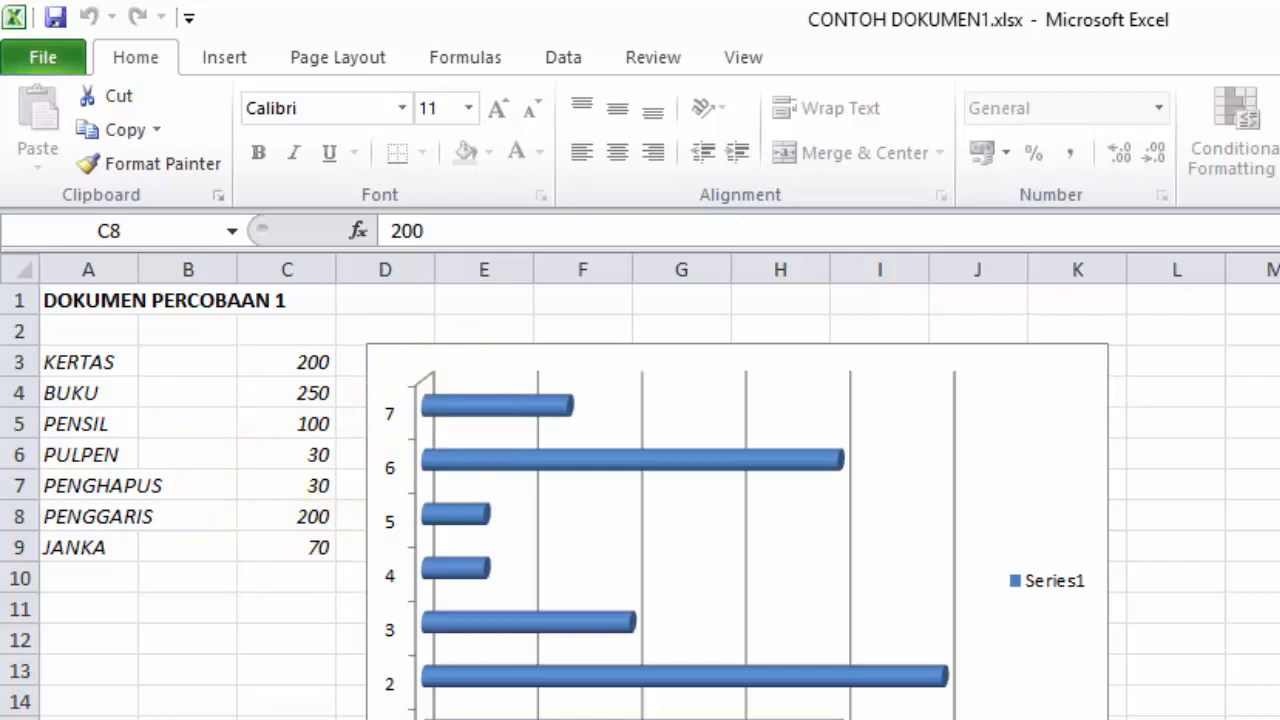
pyautogui.click(297, 591)
pyautogui.click(195, 487)
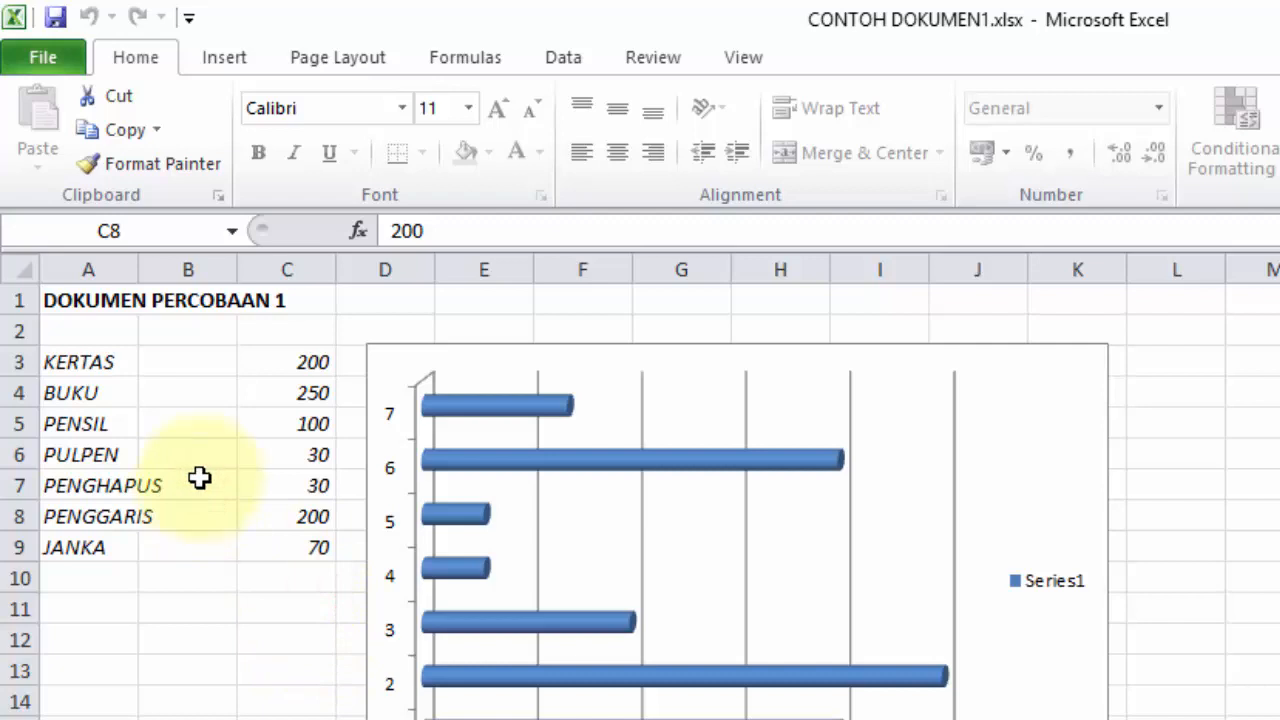
pyautogui.doubleClick(236, 400)
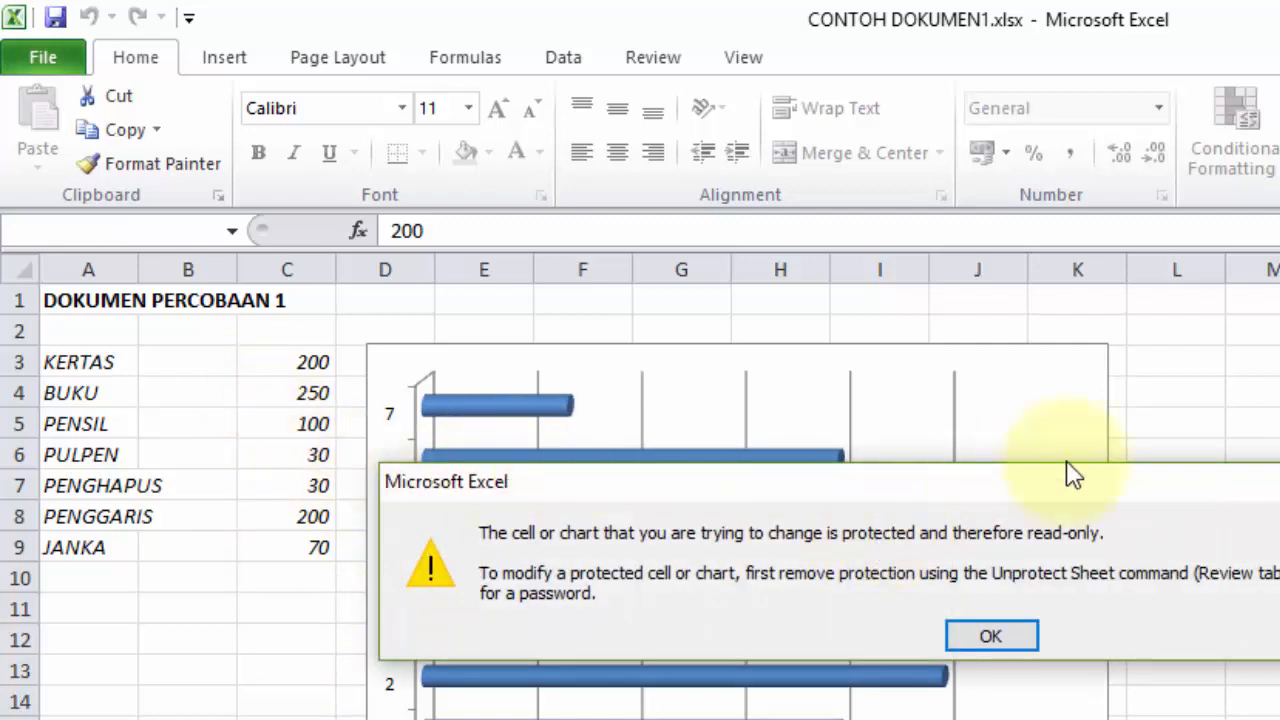
pyautogui.click(1279, 482)
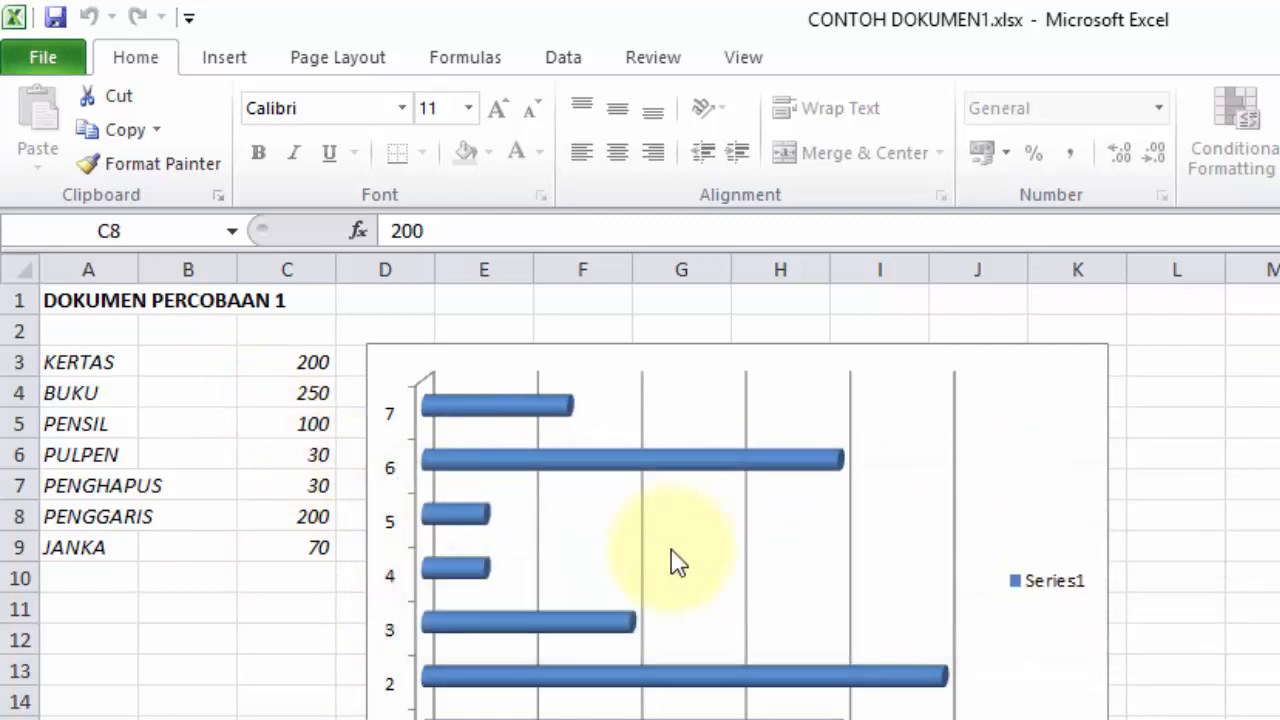
pyautogui.click(333, 427)
pyautogui.click(295, 606)
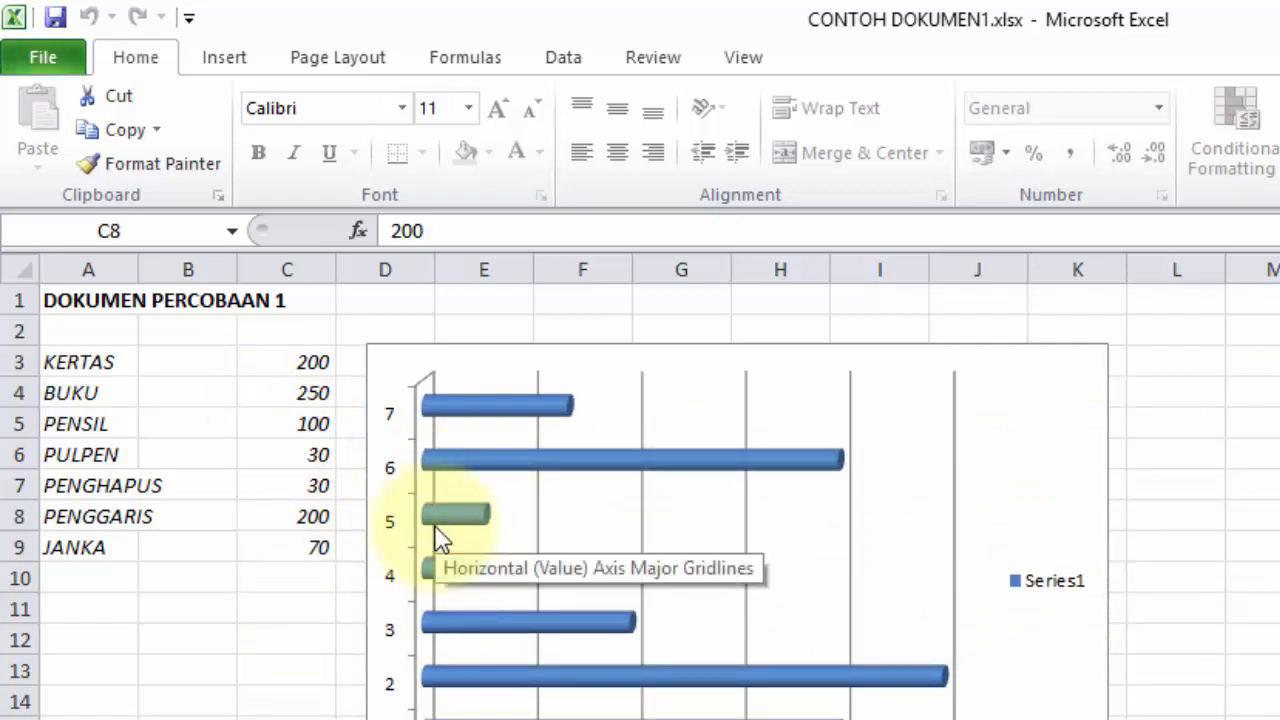
pyautogui.click(212, 611)
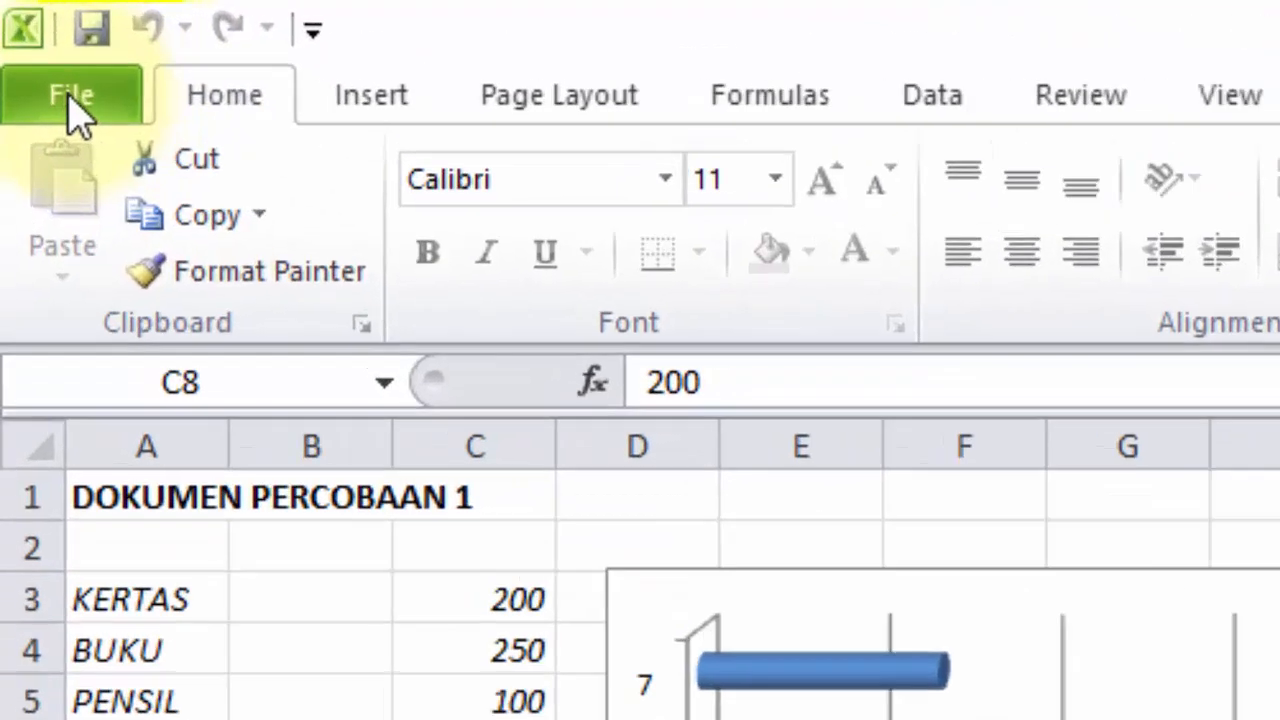
# Step: Unprotect Sheet3 from the Info page, test selecting B14, B11 and C14, then reopen Info
pyautogui.click(30, 37)
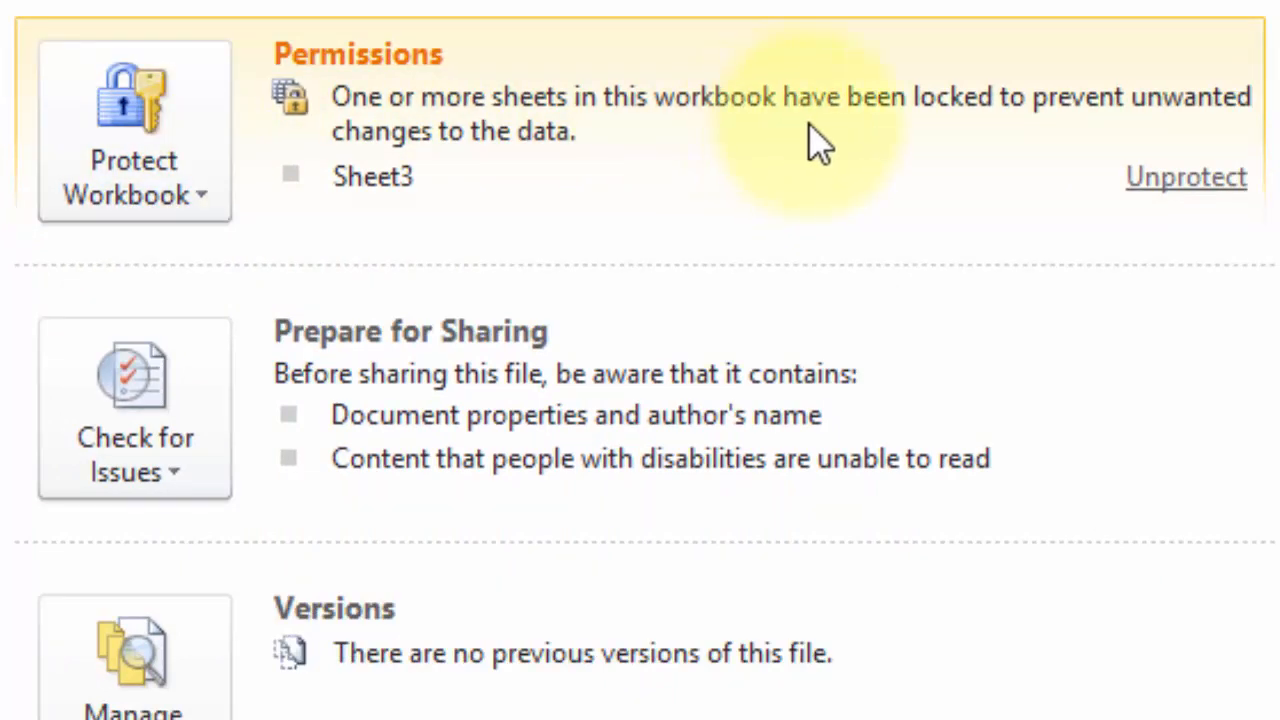
pyautogui.click(1190, 178)
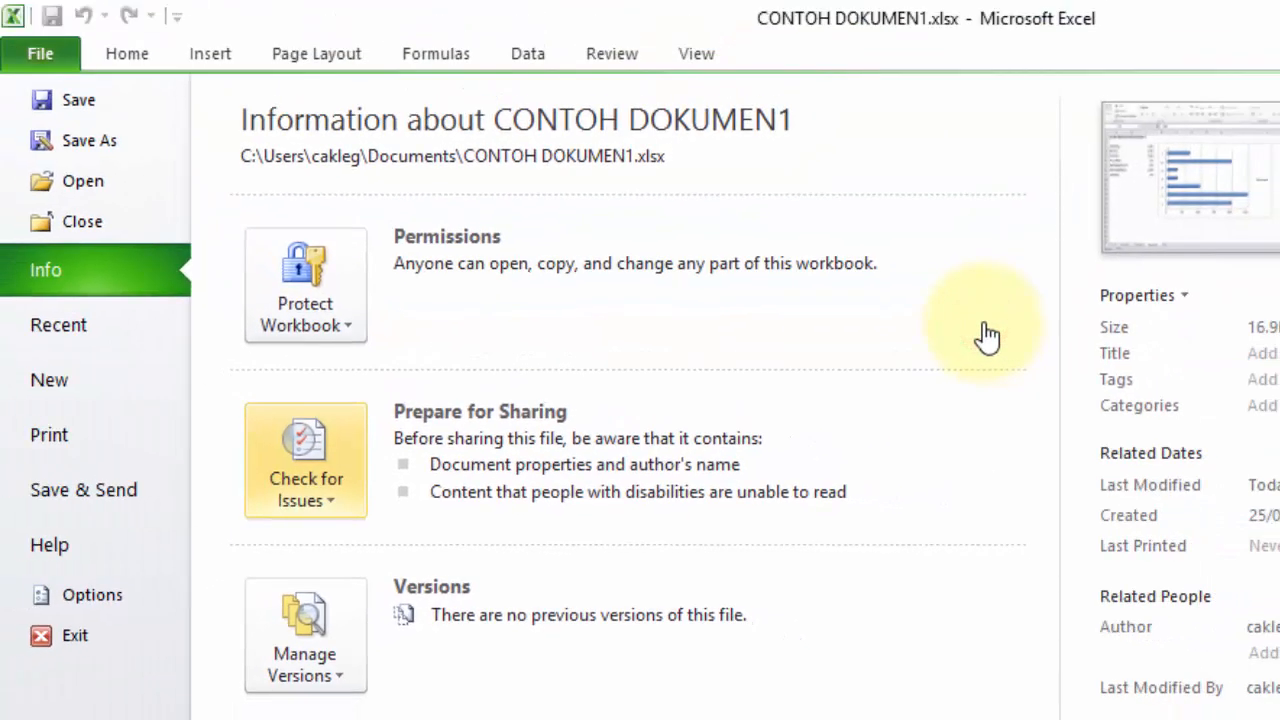
pyautogui.click(38, 56)
pyautogui.click(152, 657)
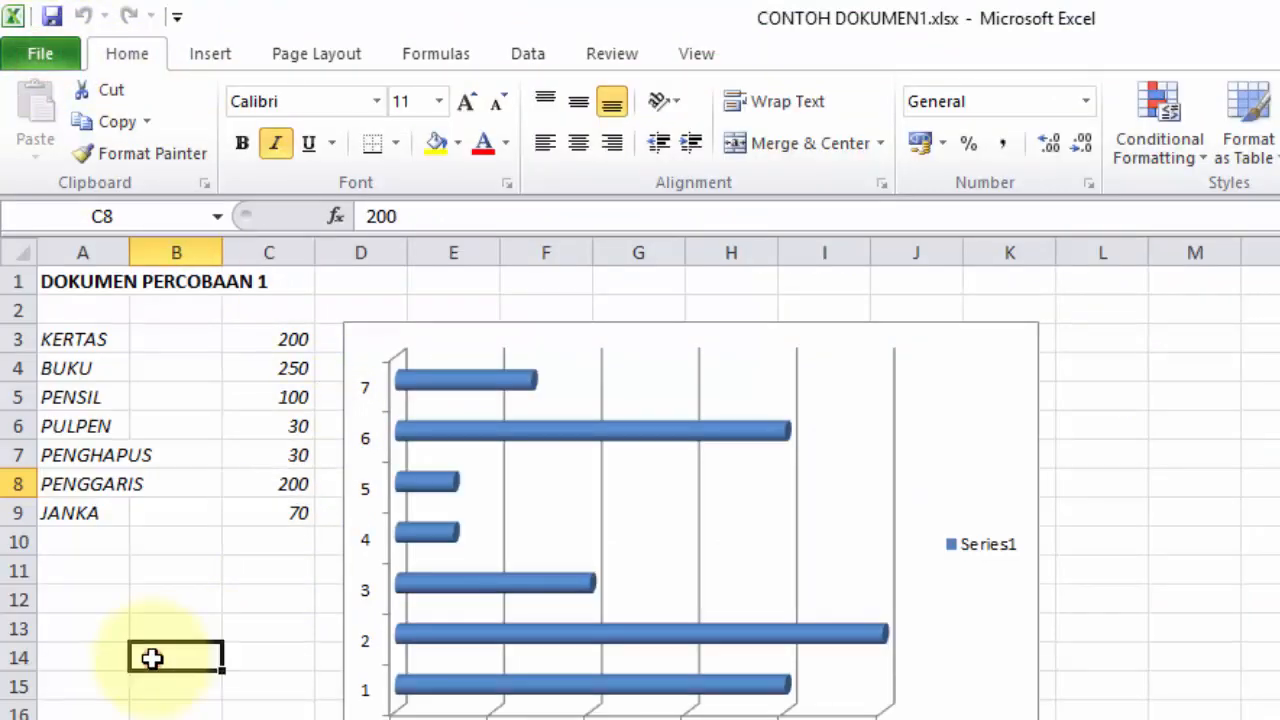
pyautogui.click(180, 570)
pyautogui.click(271, 649)
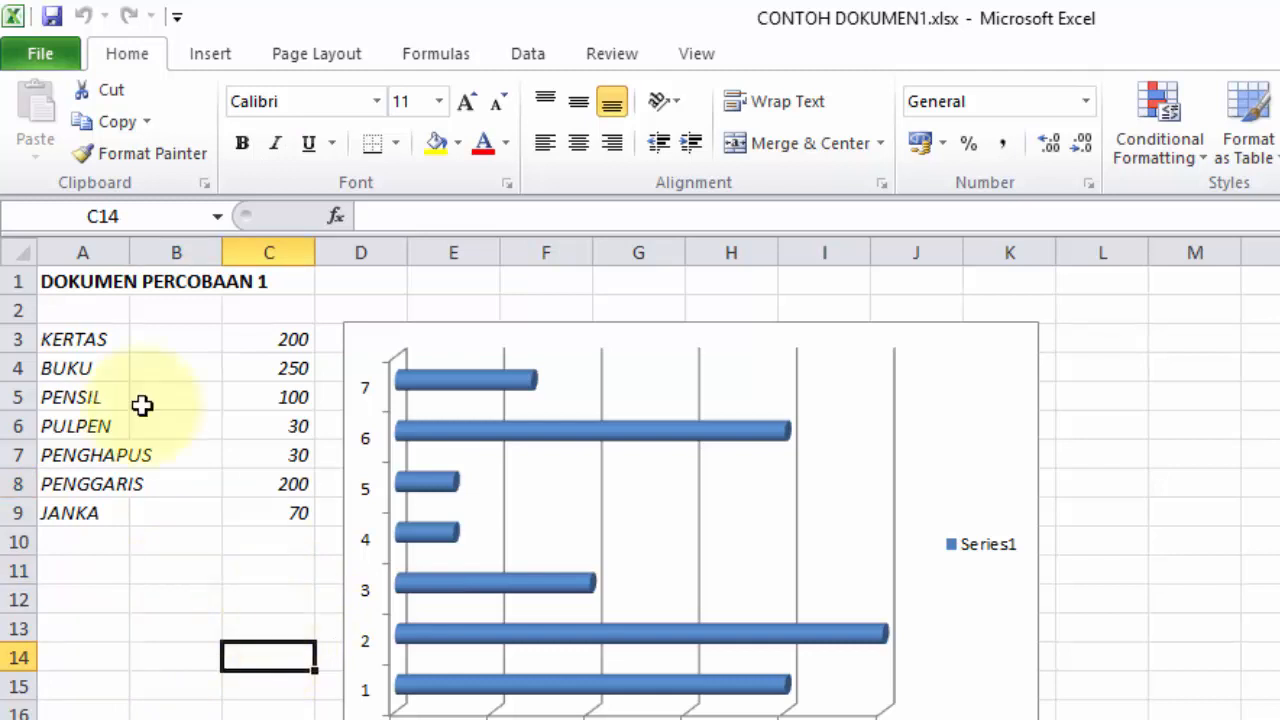
pyautogui.click(30, 52)
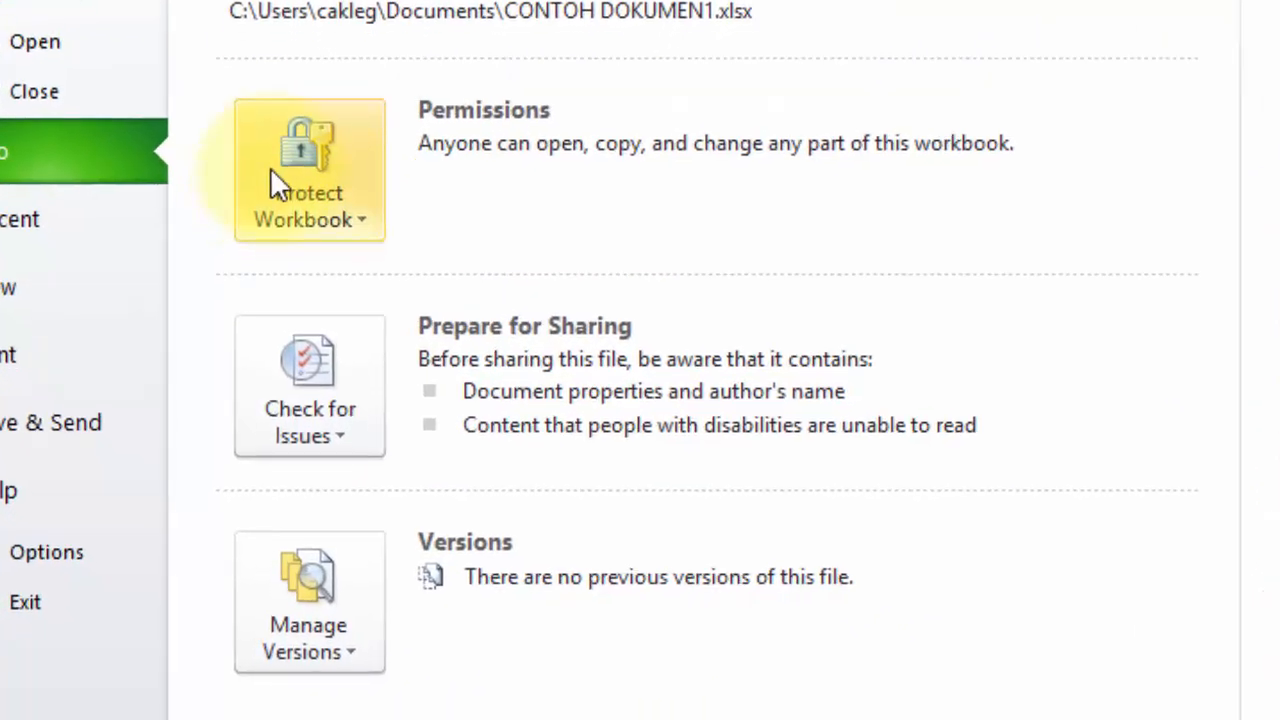
# Step: Apply Protect Workbook Structure with Structure ticked and the password left blank
pyautogui.click(306, 260)
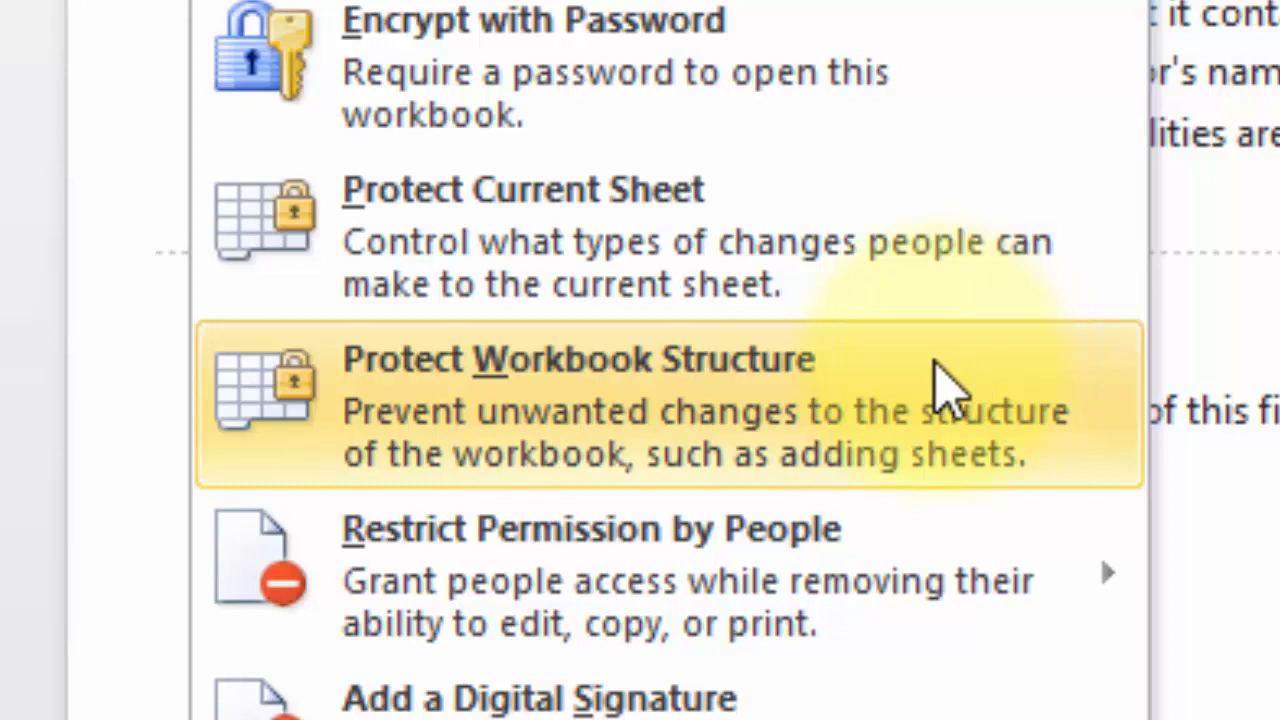
pyautogui.click(940, 382)
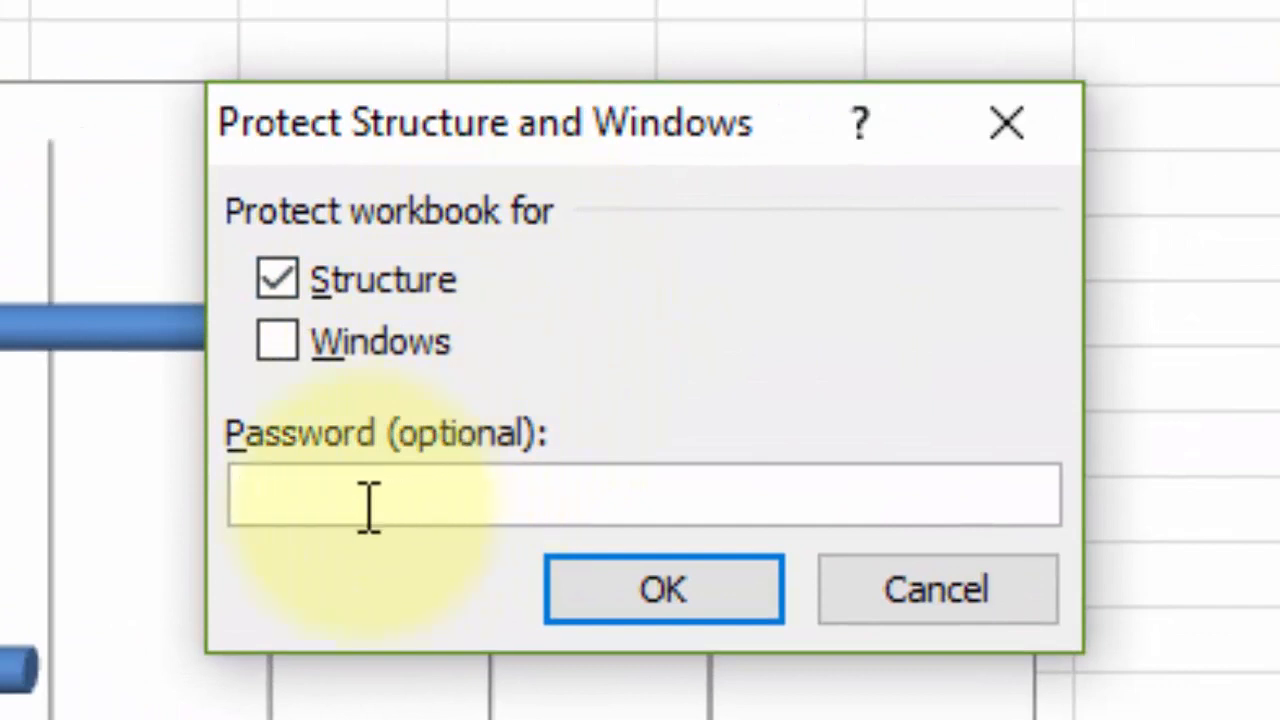
pyautogui.click(335, 505)
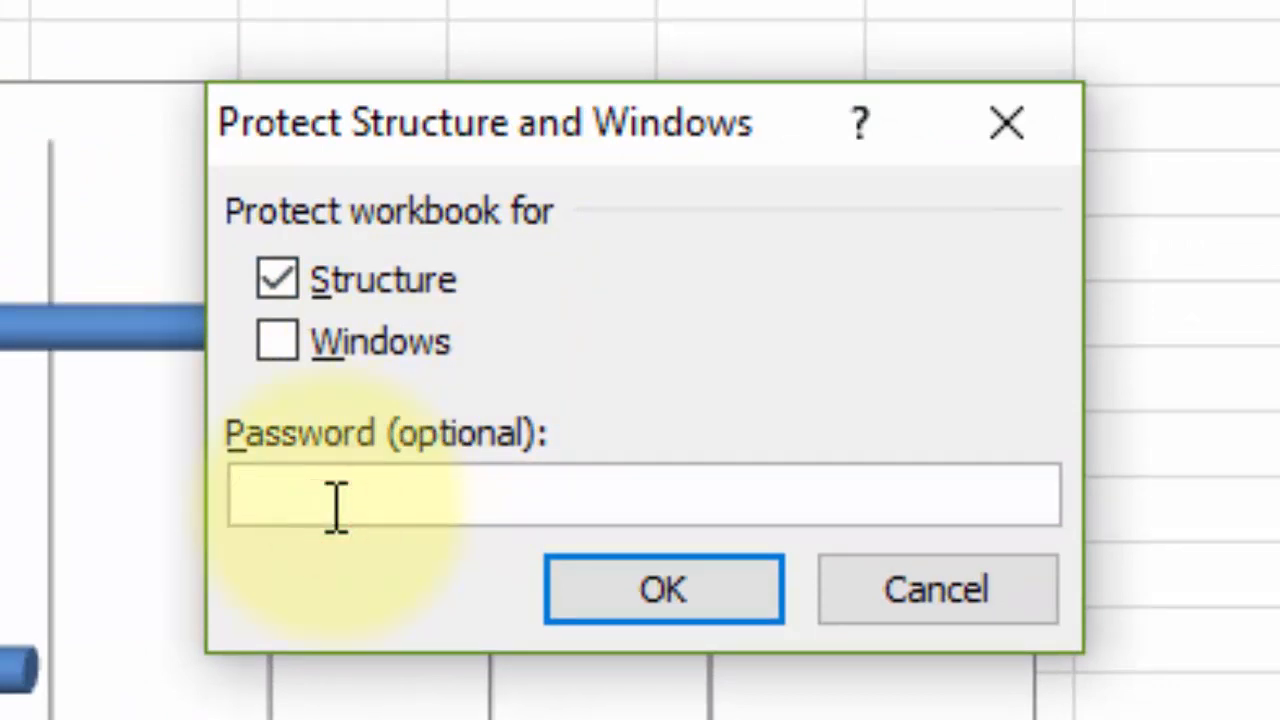
pyautogui.click(372, 497)
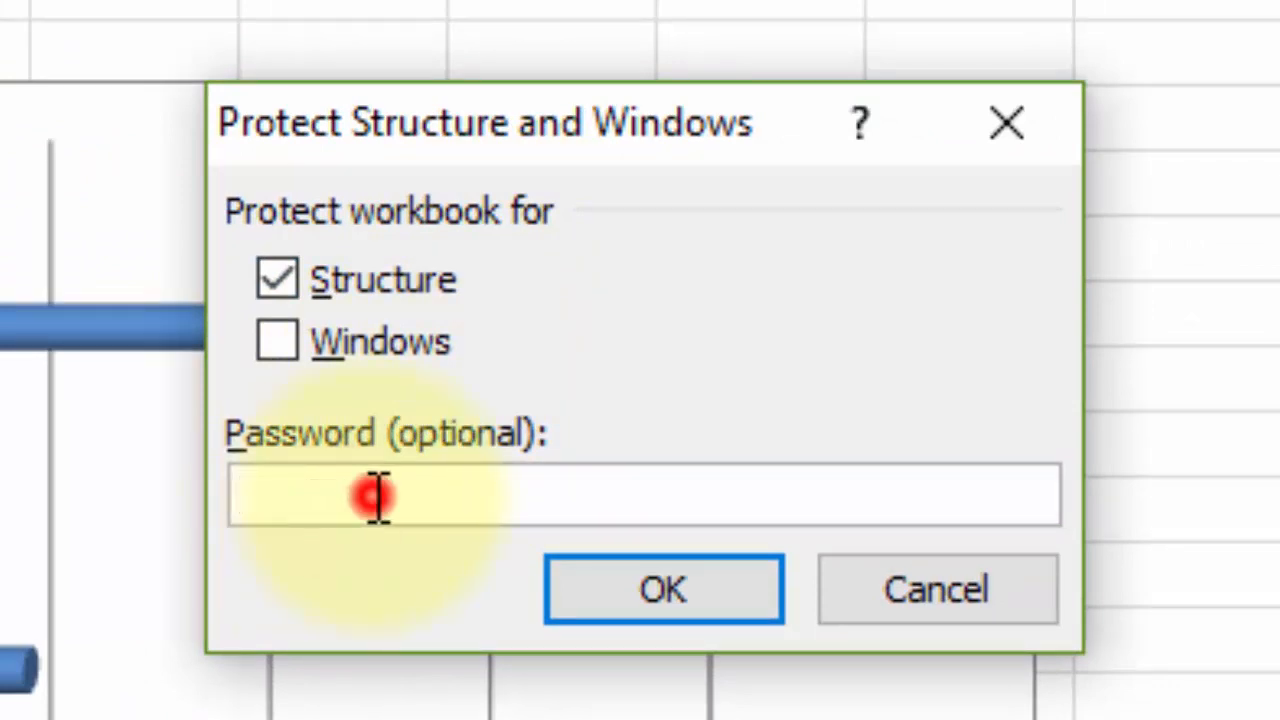
pyautogui.click(410, 445)
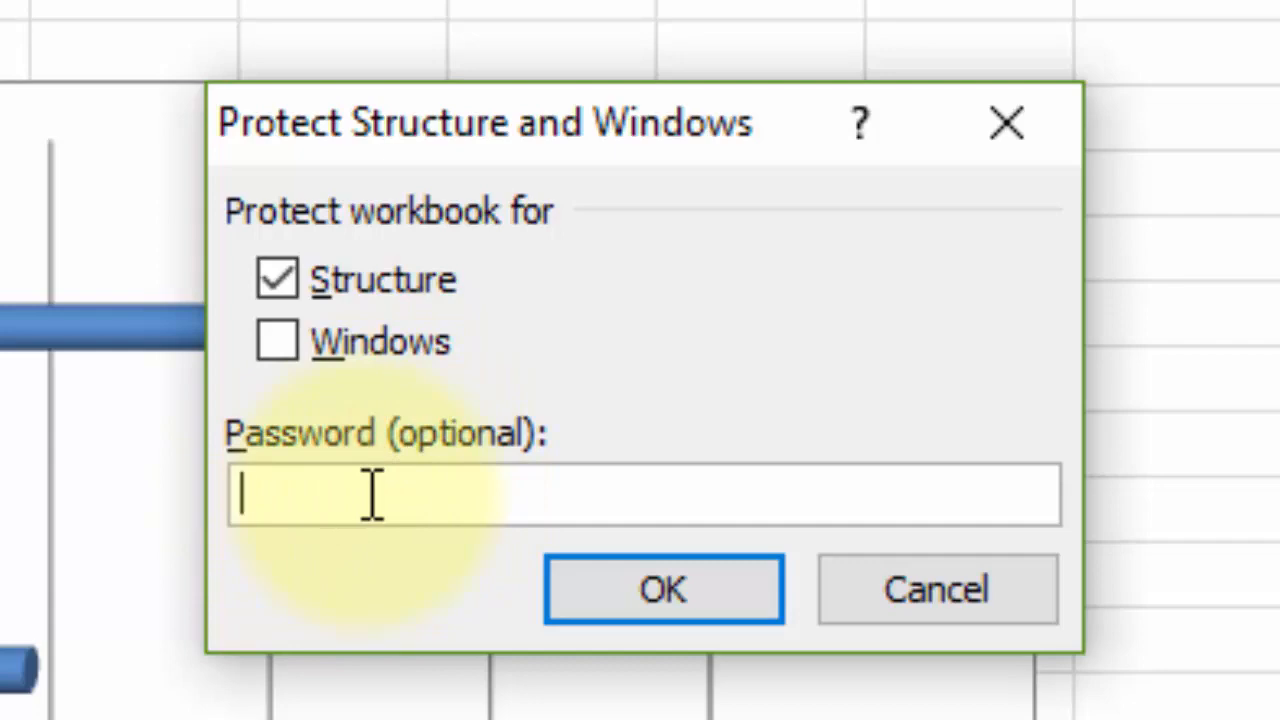
pyautogui.click(392, 572)
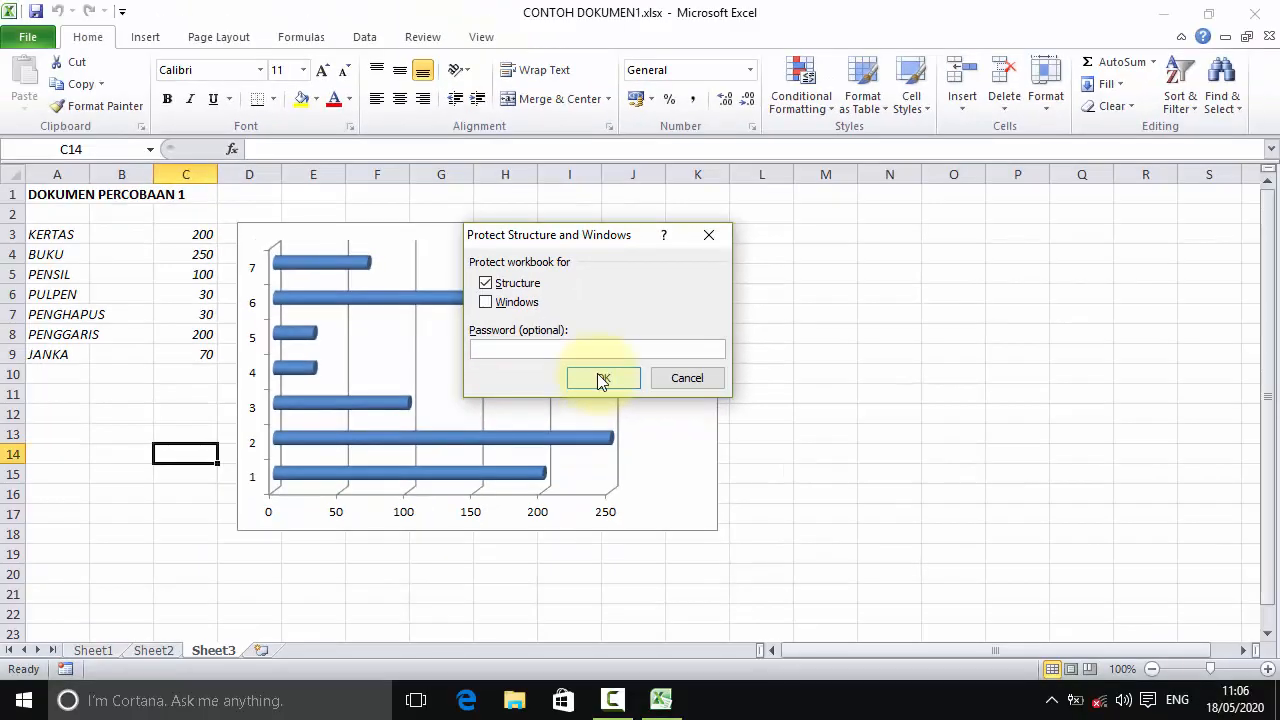
pyautogui.click(603, 380)
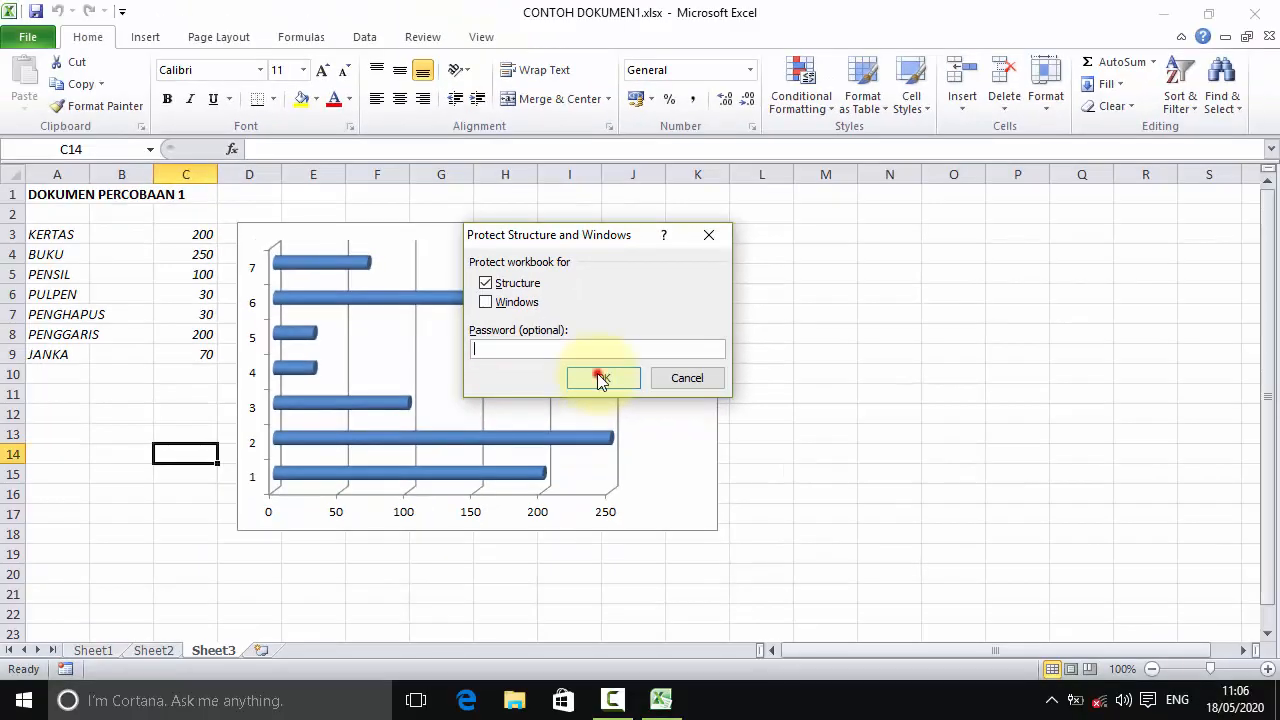
pyautogui.click(157, 608)
pyautogui.click(163, 452)
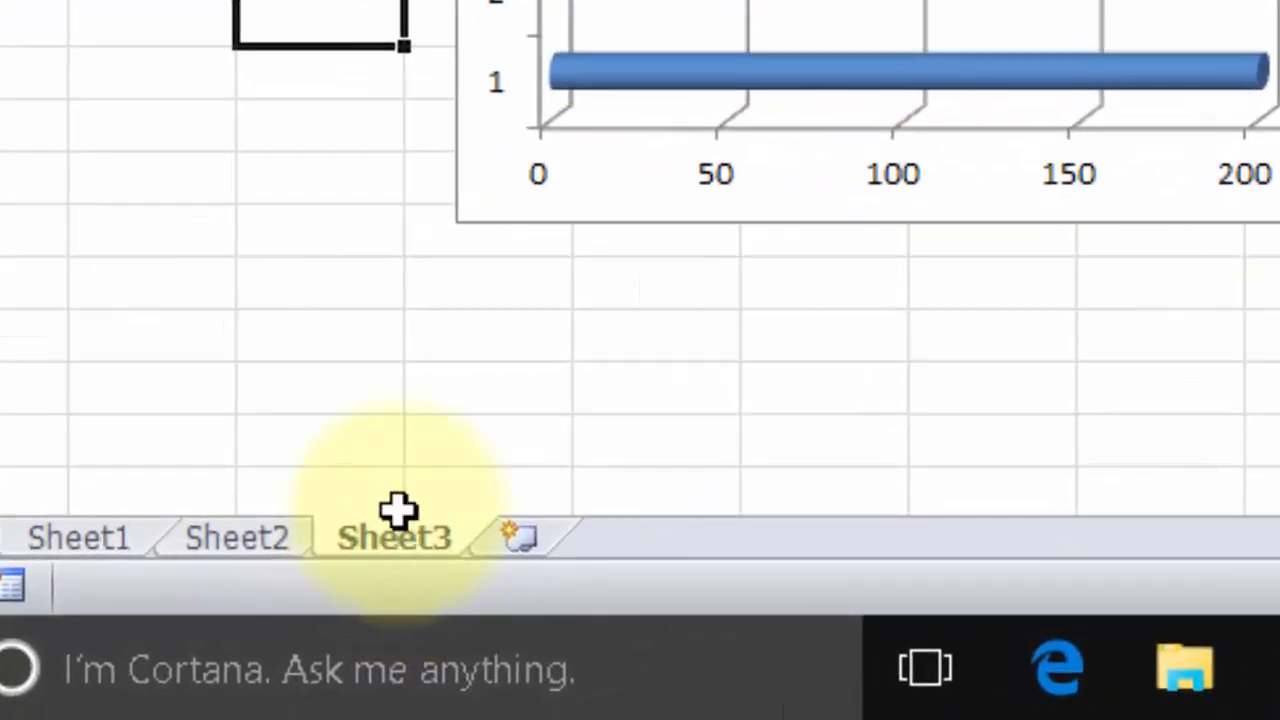
pyautogui.click(398, 505)
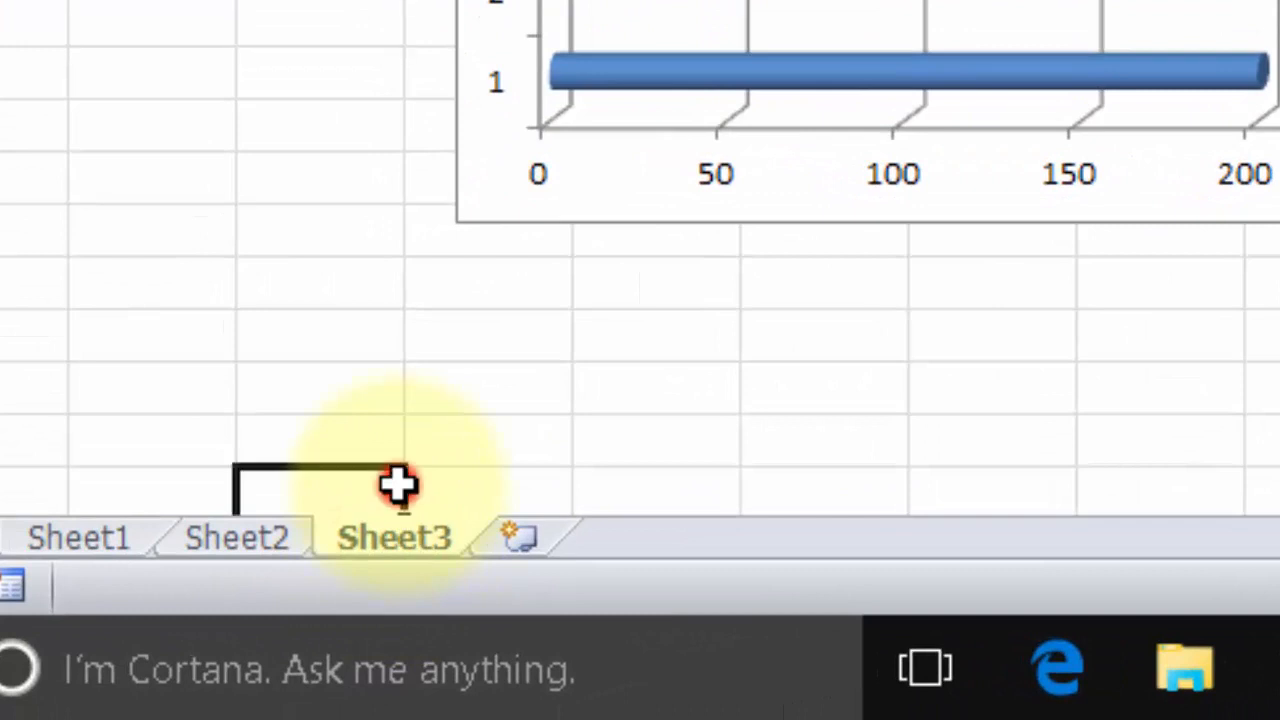
pyautogui.rightClick(430, 560)
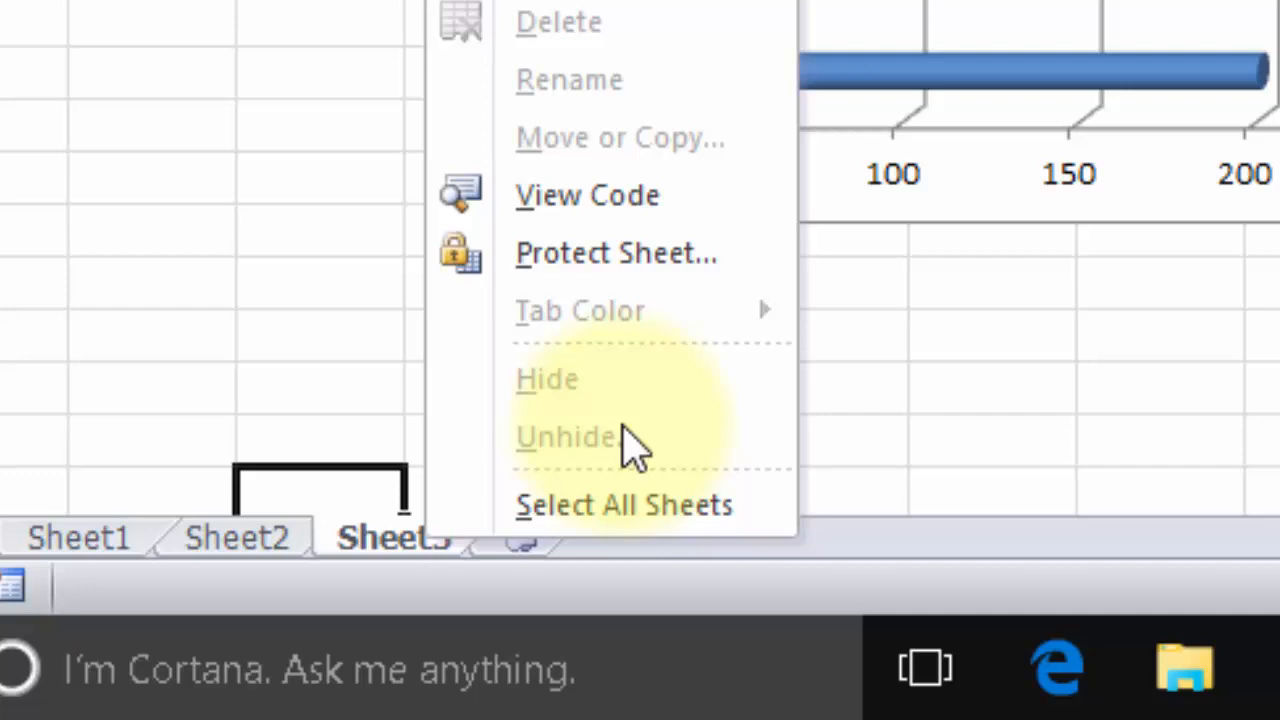
pyautogui.click(257, 428)
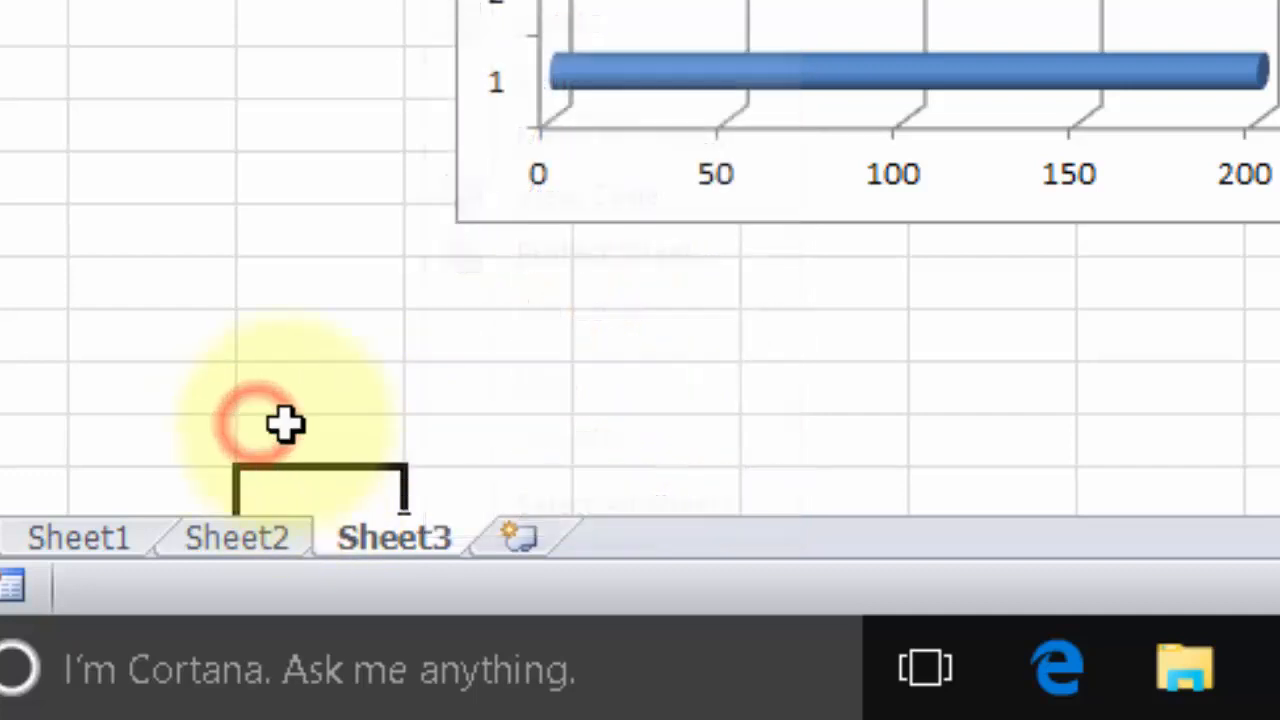
pyautogui.click(512, 540)
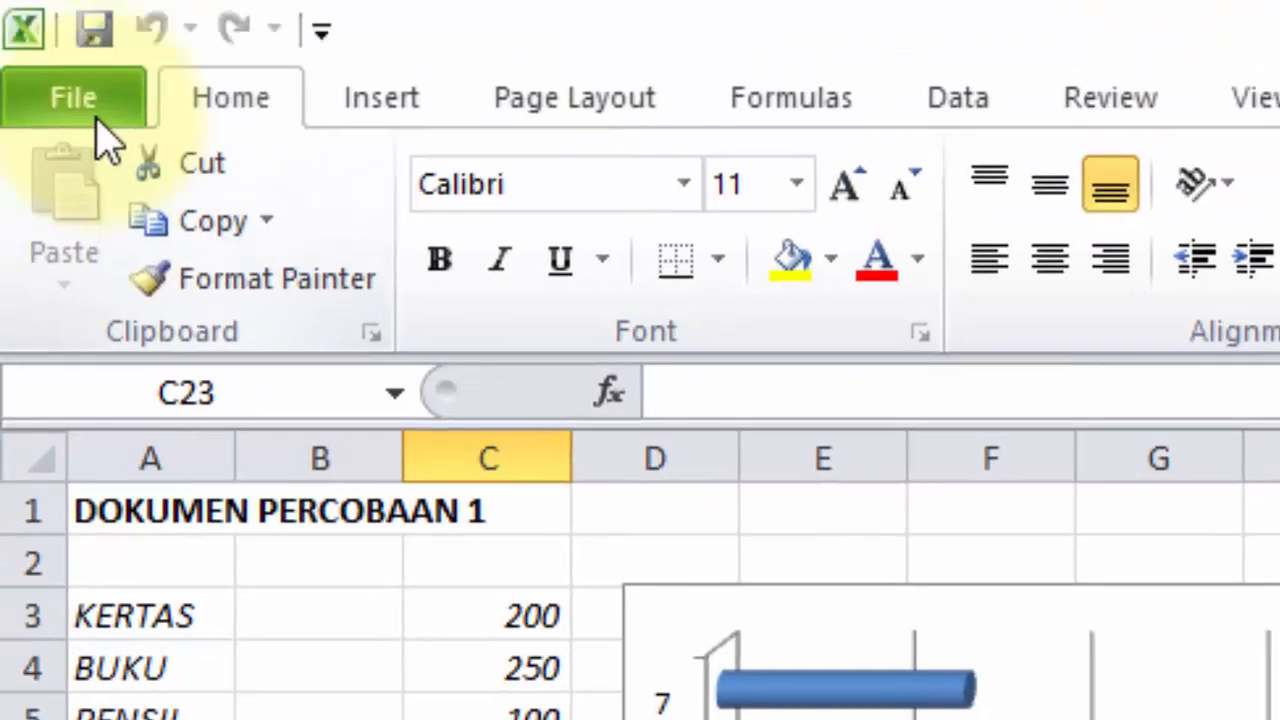
# Step: Turn off Protect Workbook Structure and verify Sheet3's tab commands are enabled again
pyautogui.click(88, 118)
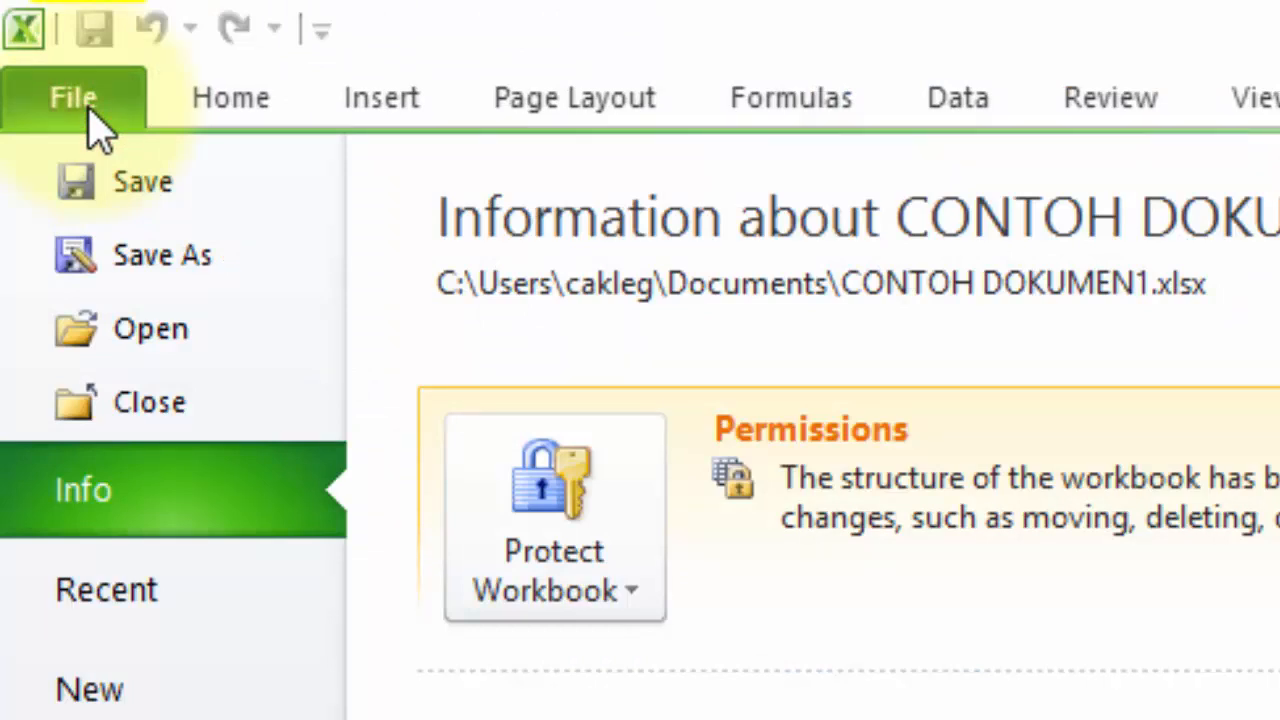
pyautogui.click(88, 108)
pyautogui.click(88, 108)
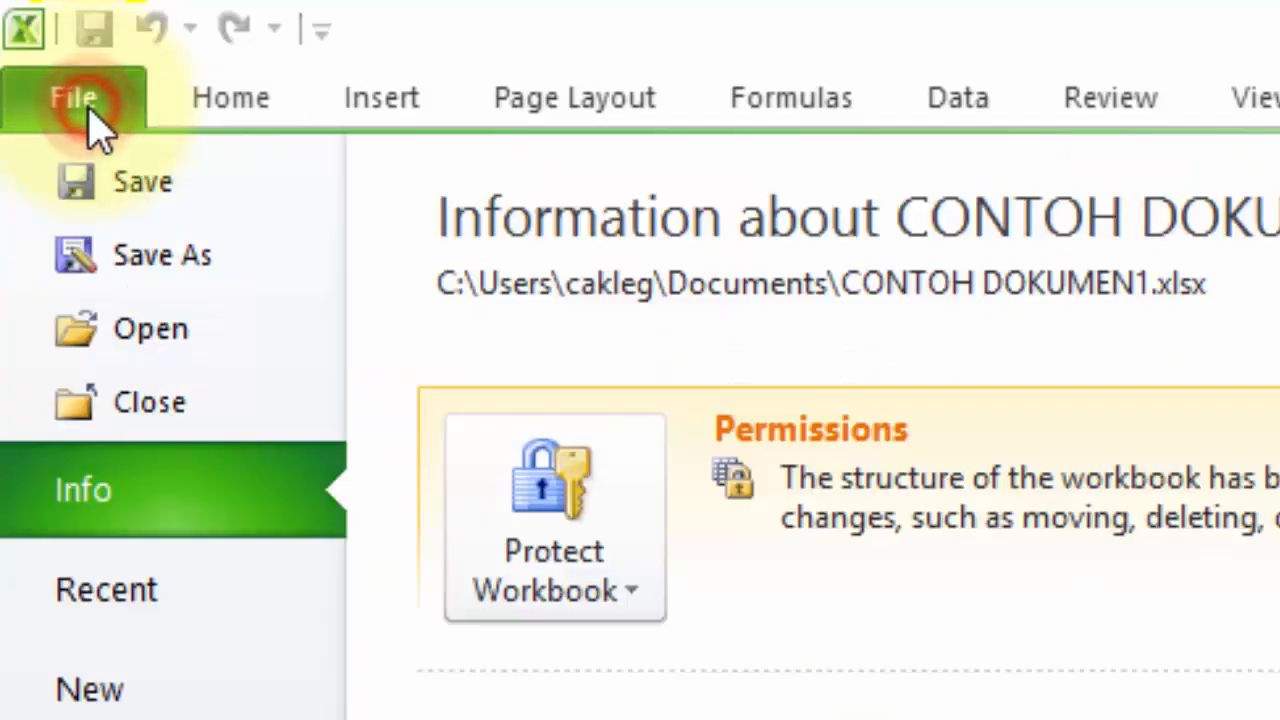
pyautogui.click(522, 465)
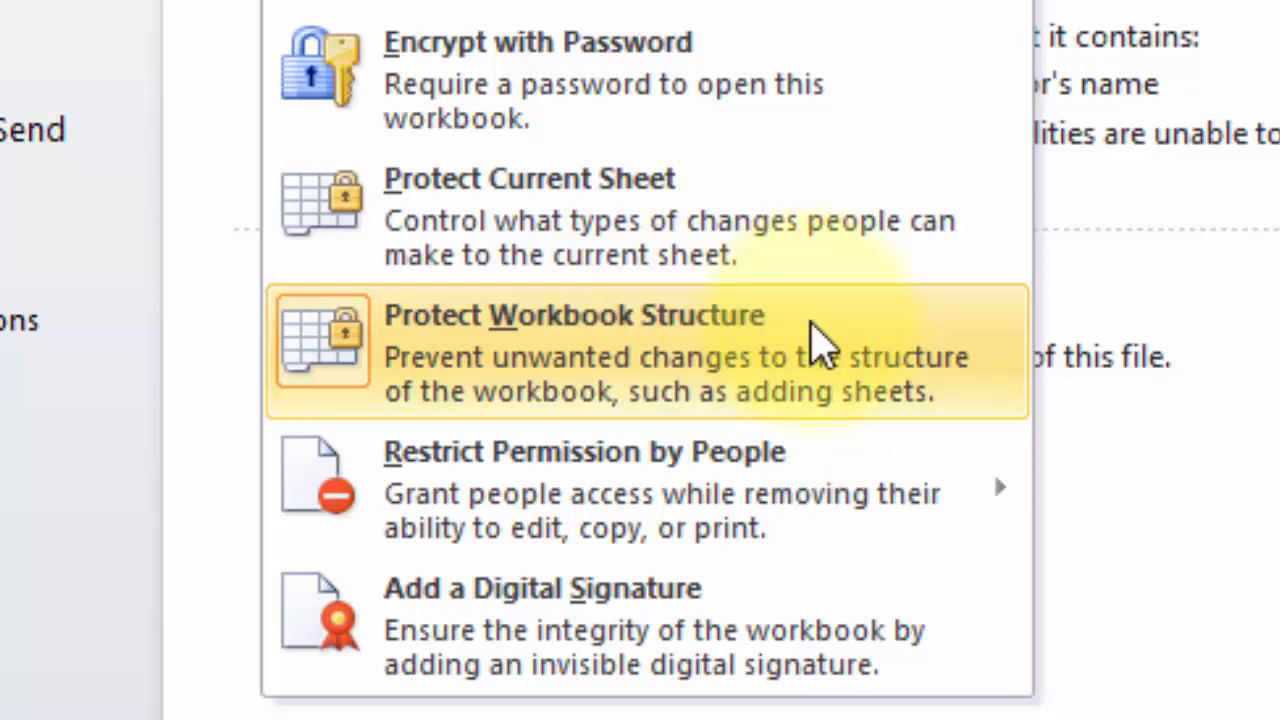
pyautogui.click(812, 324)
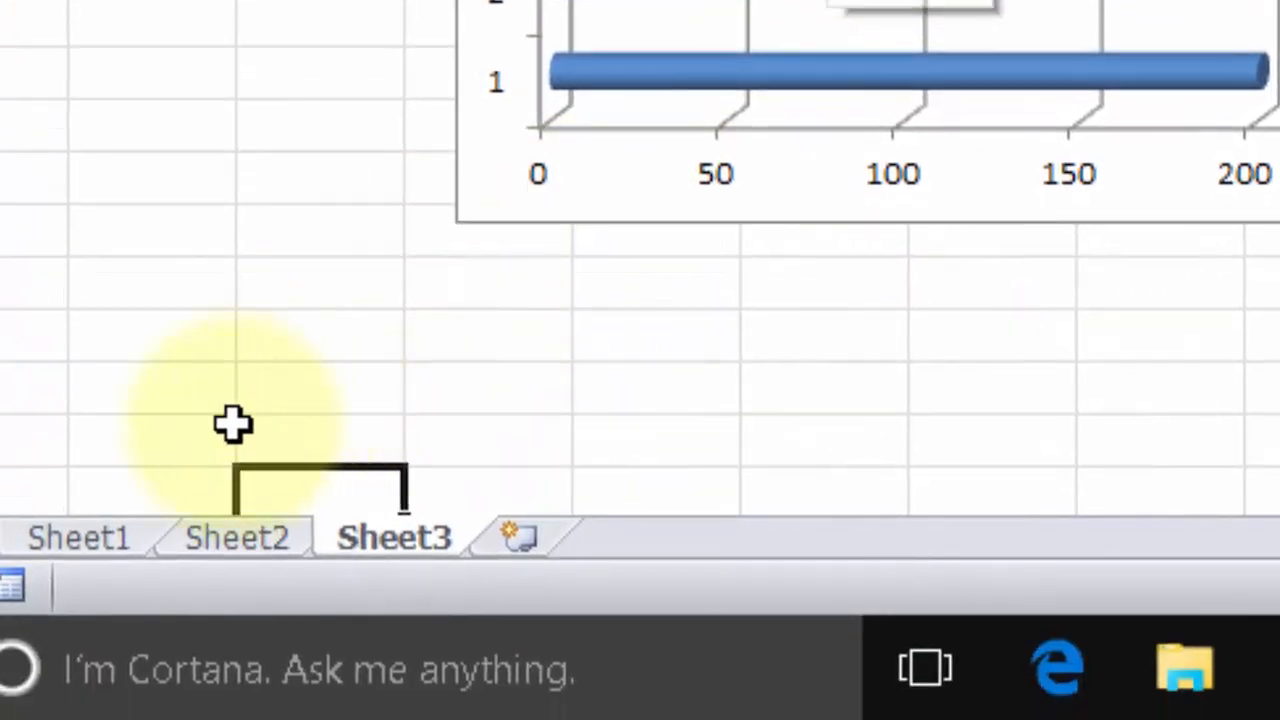
pyautogui.click(394, 537)
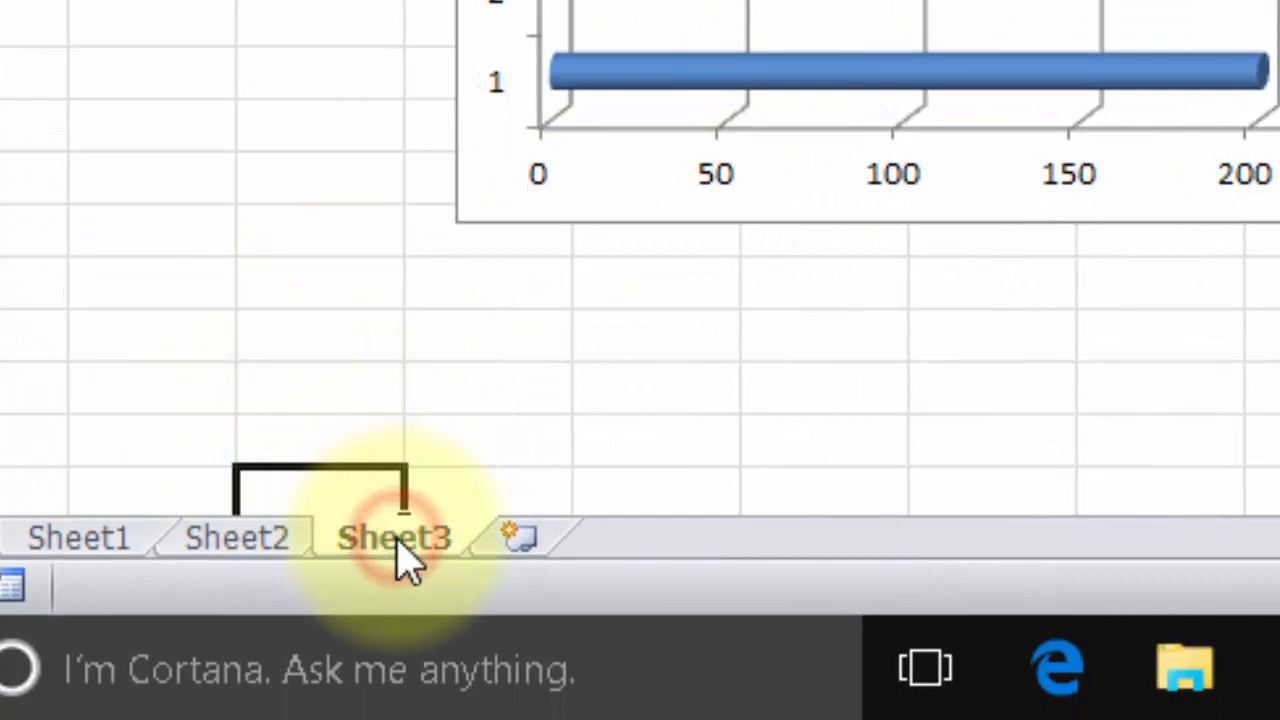
pyautogui.rightClick(394, 537)
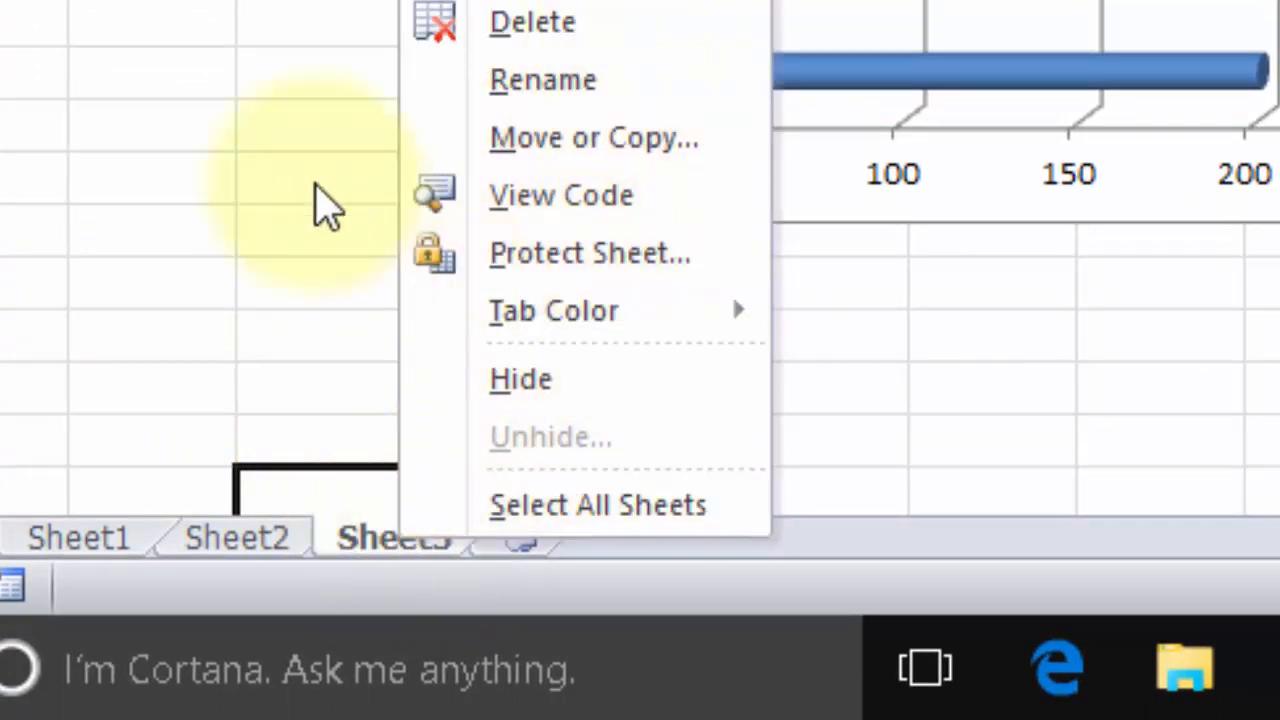
pyautogui.click(286, 137)
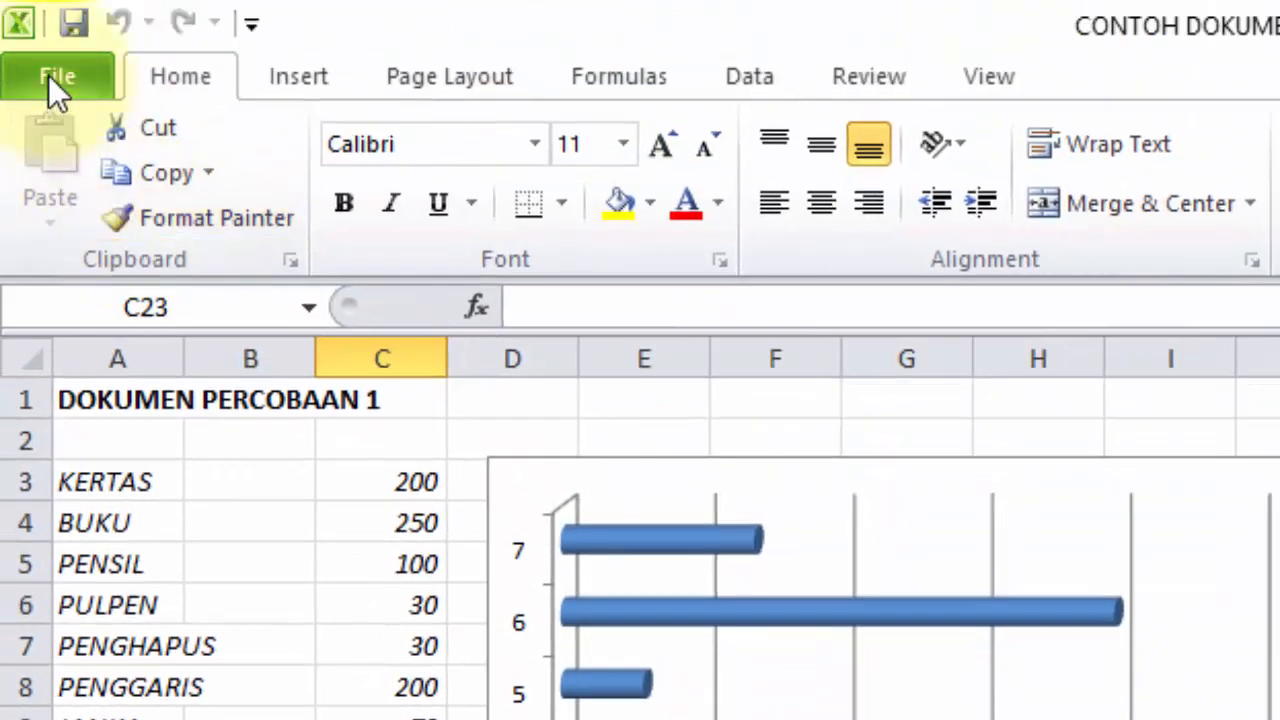
# Step: On File > Info, bring up Protect Workbook's Restrict Permission by People choices
pyautogui.click(48, 75)
pyautogui.click(370, 366)
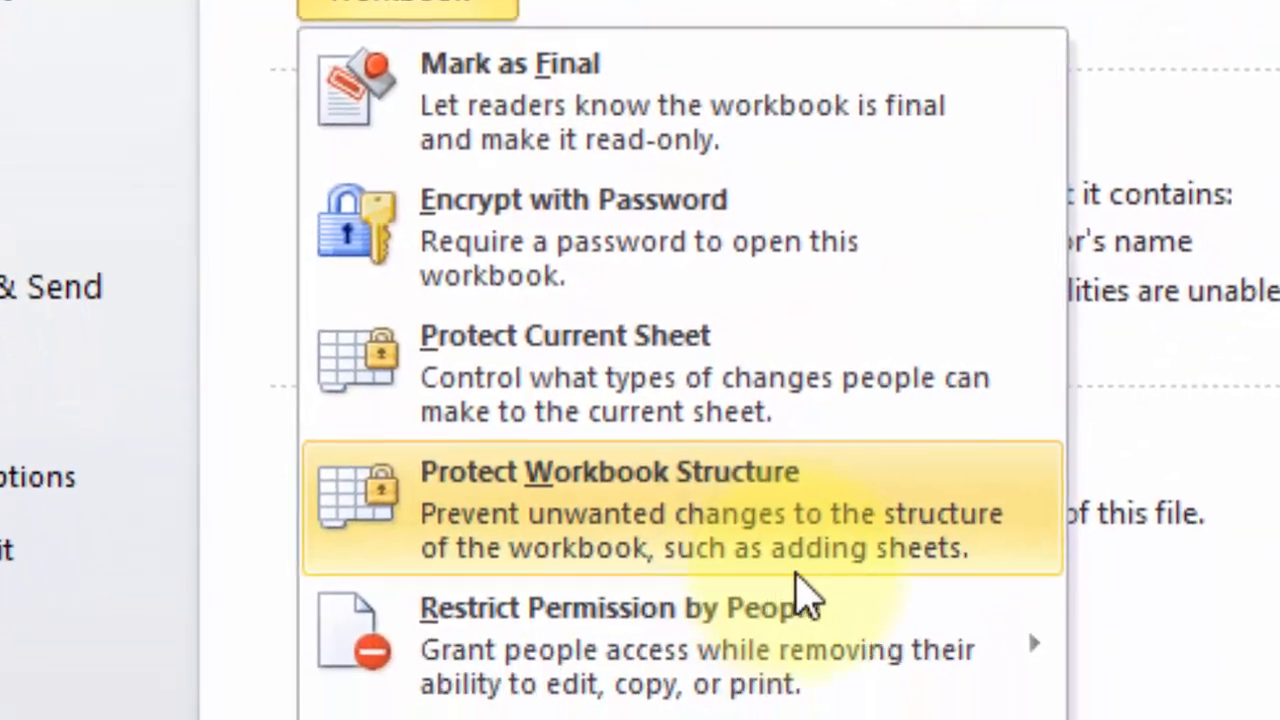
pyautogui.moveTo(885, 715)
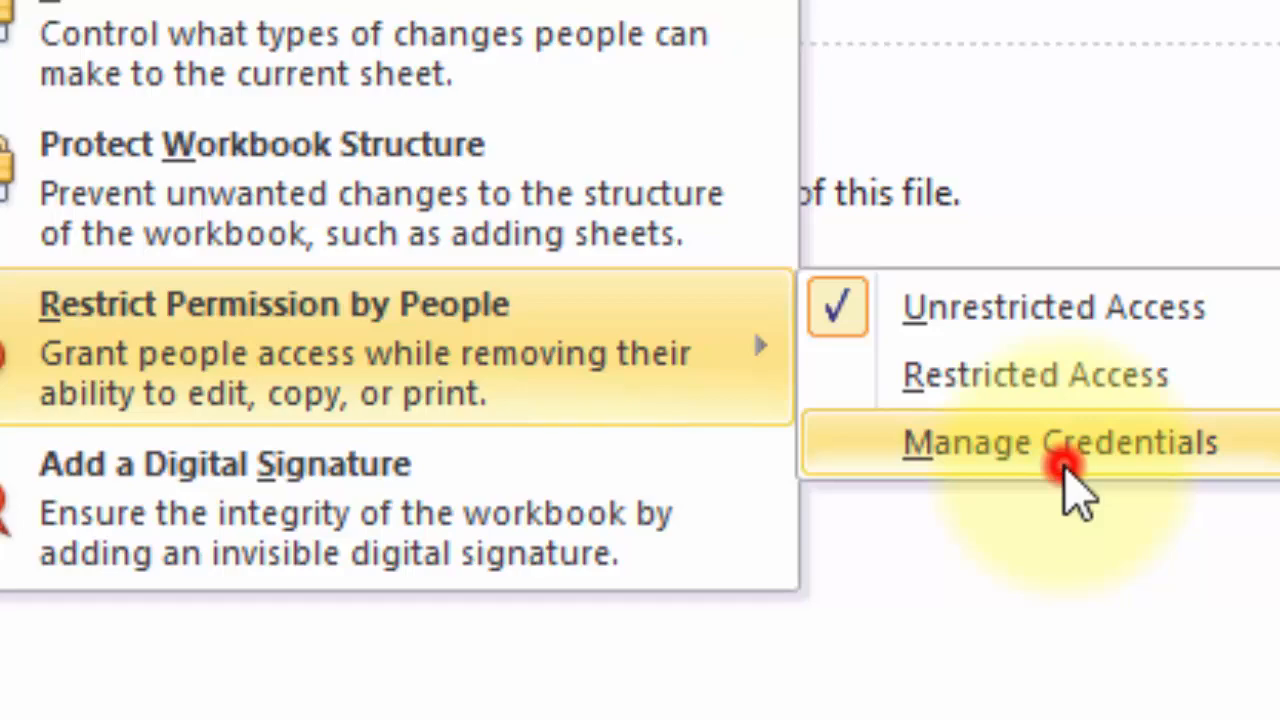
# Step: Try Manage Credentials, cancel the rights management sign-up, dismiss the error, and reopen Protect Workbook
pyautogui.click(1064, 462)
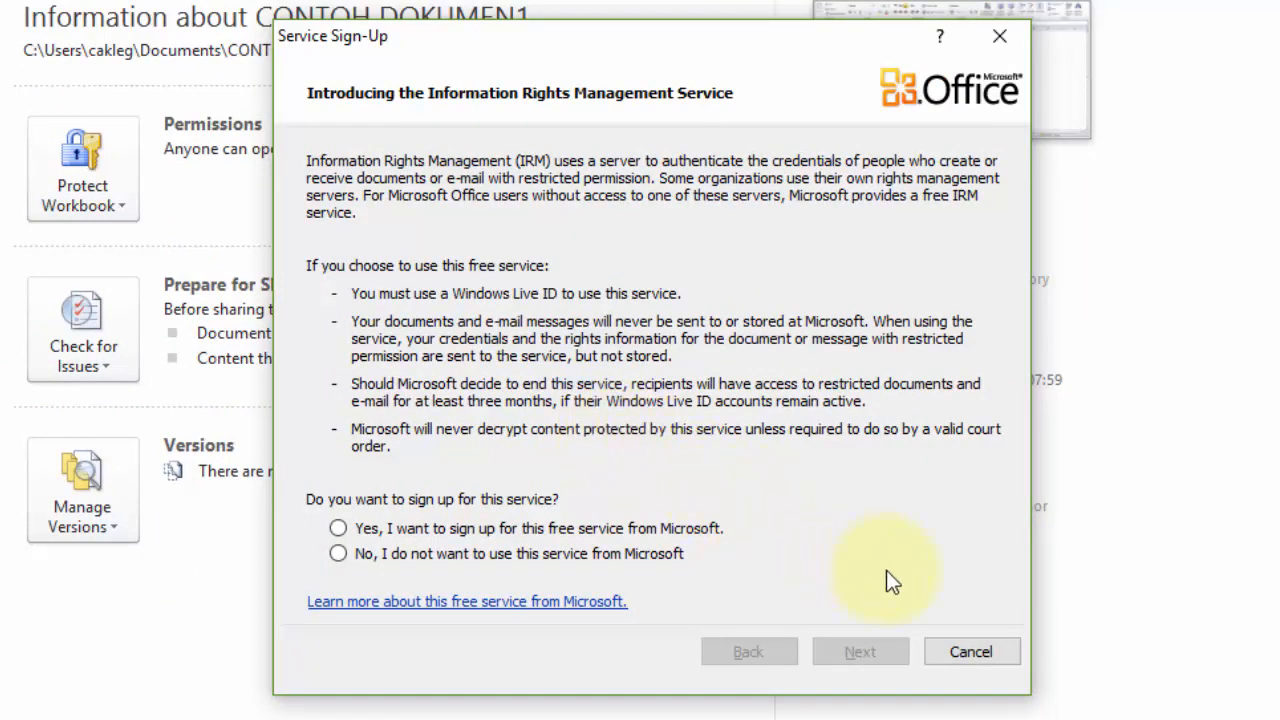
pyautogui.click(917, 637)
pyautogui.click(921, 637)
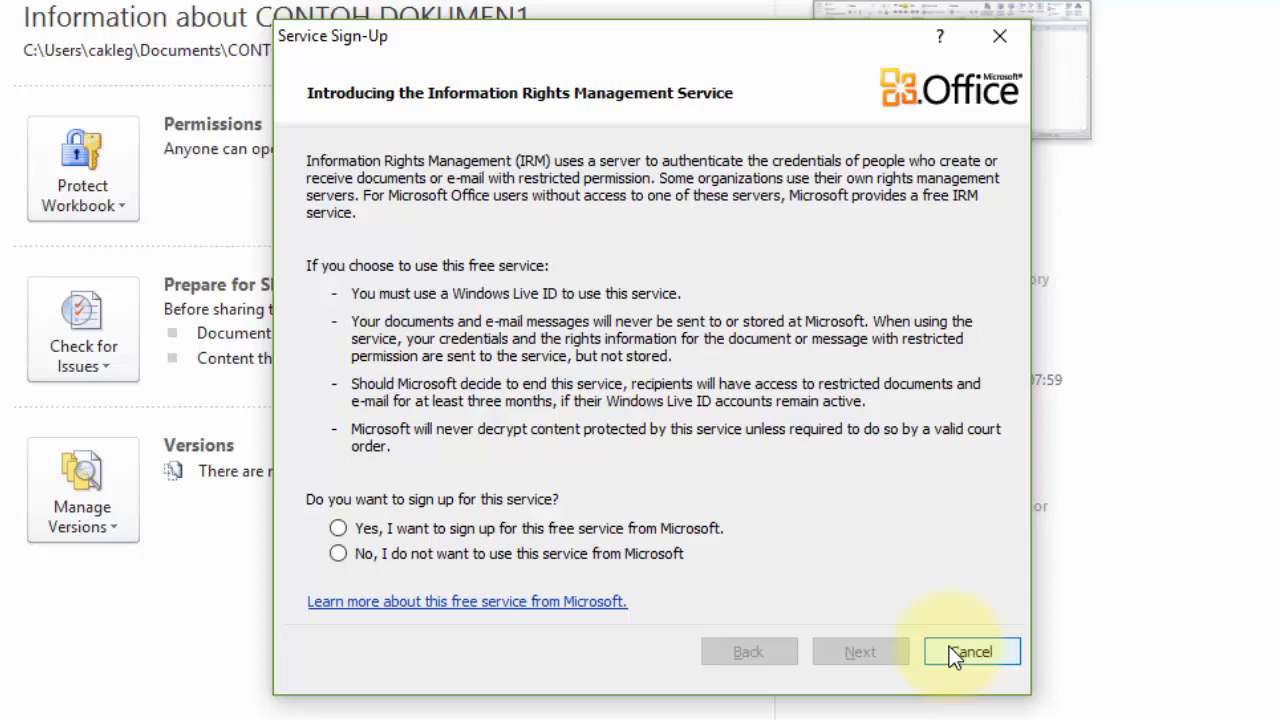
pyautogui.click(960, 652)
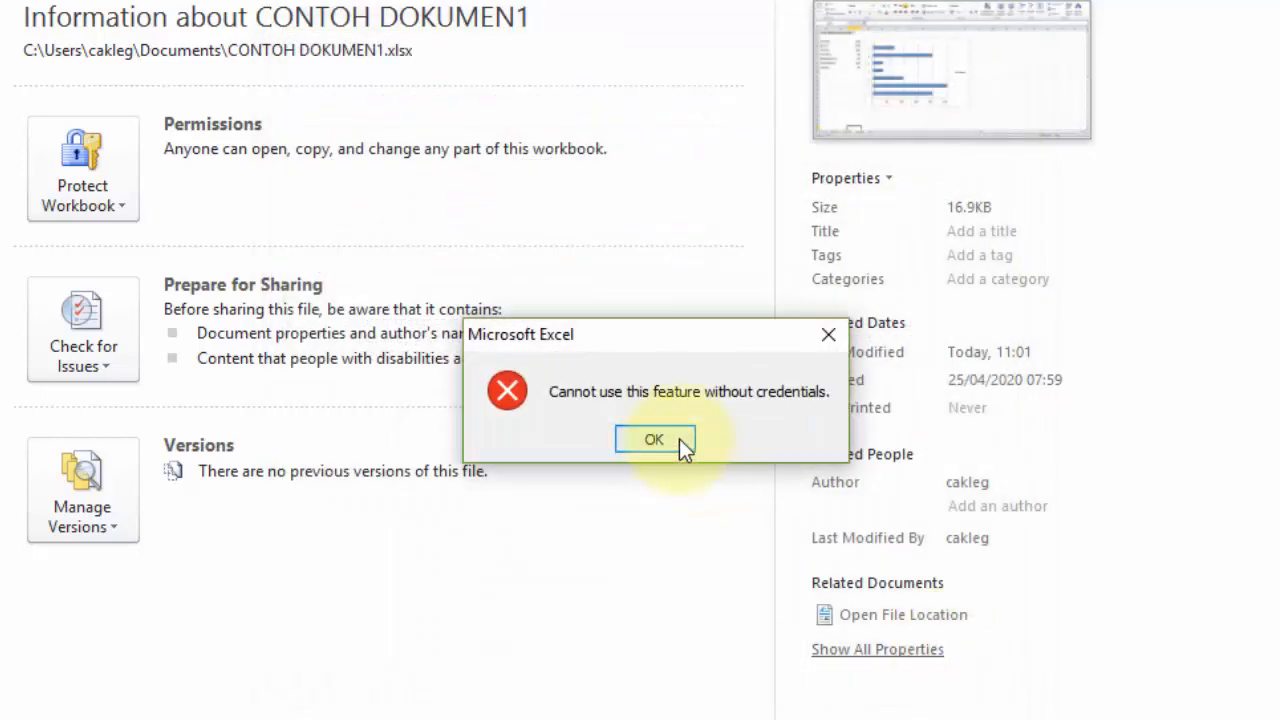
pyautogui.click(679, 439)
pyautogui.click(109, 197)
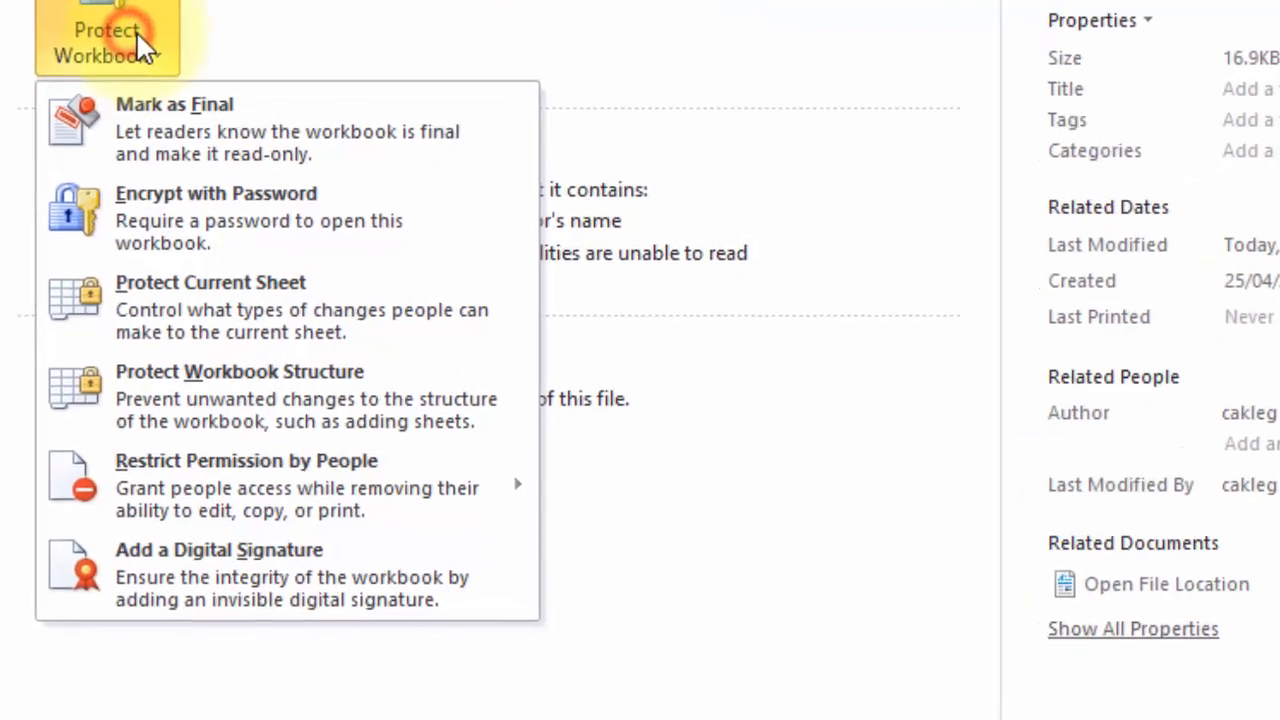